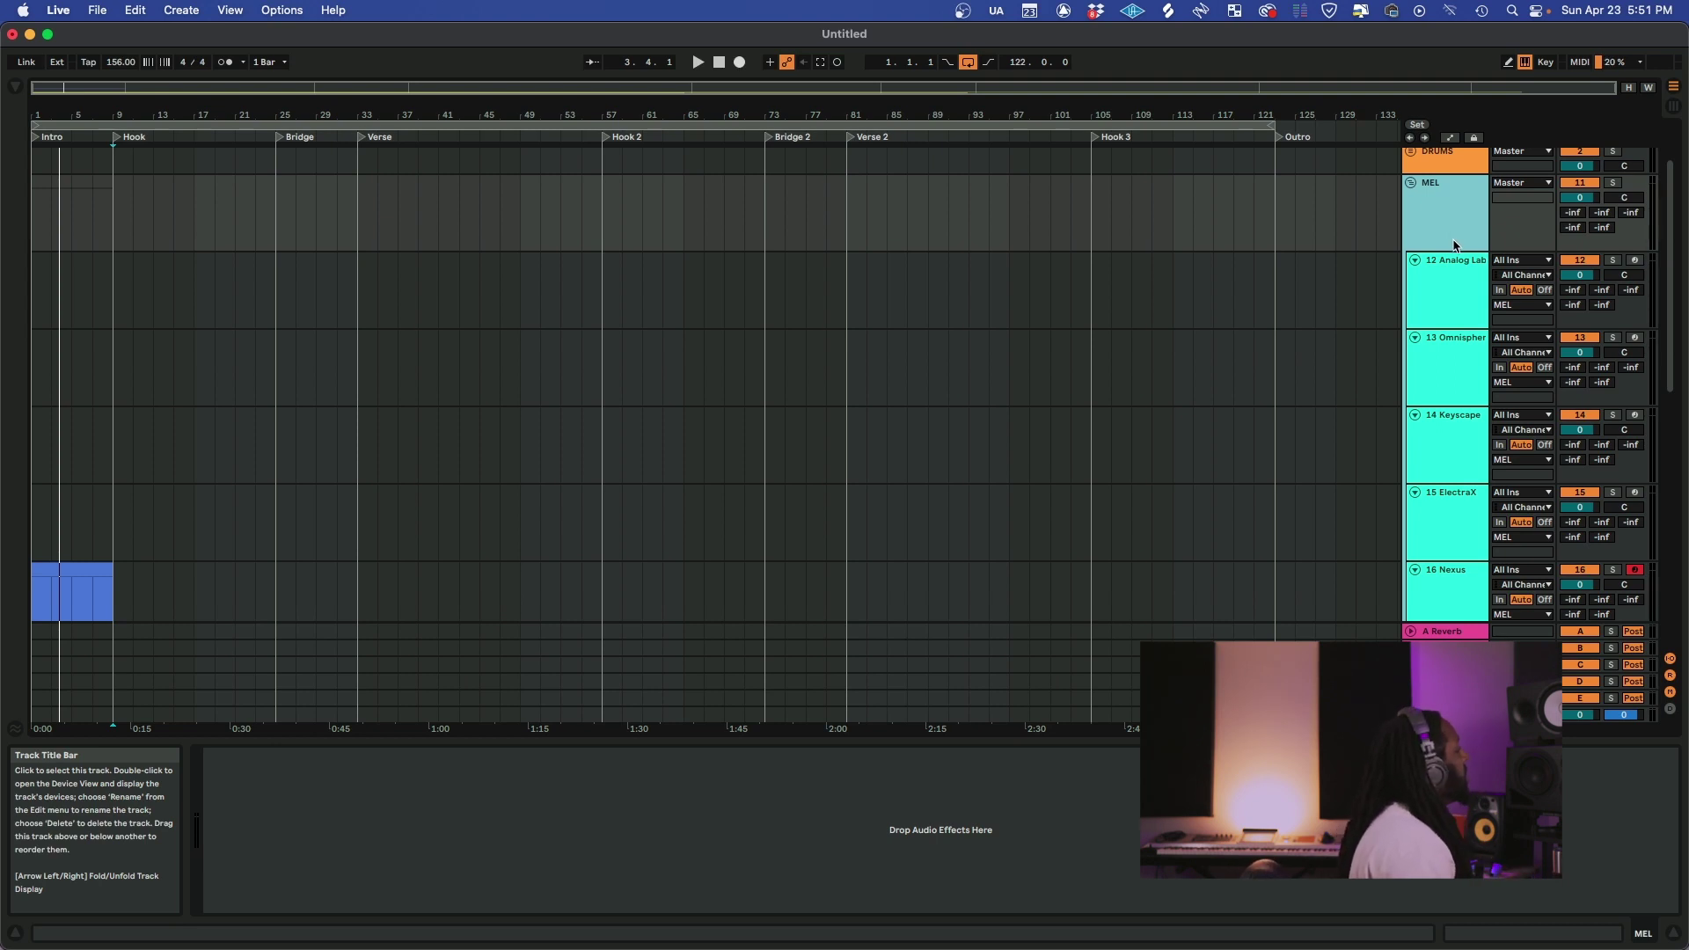
Step: Ungroup the MEL group so Analog Lab through Arcade become standalone tracks 11–16
click(1430, 314)
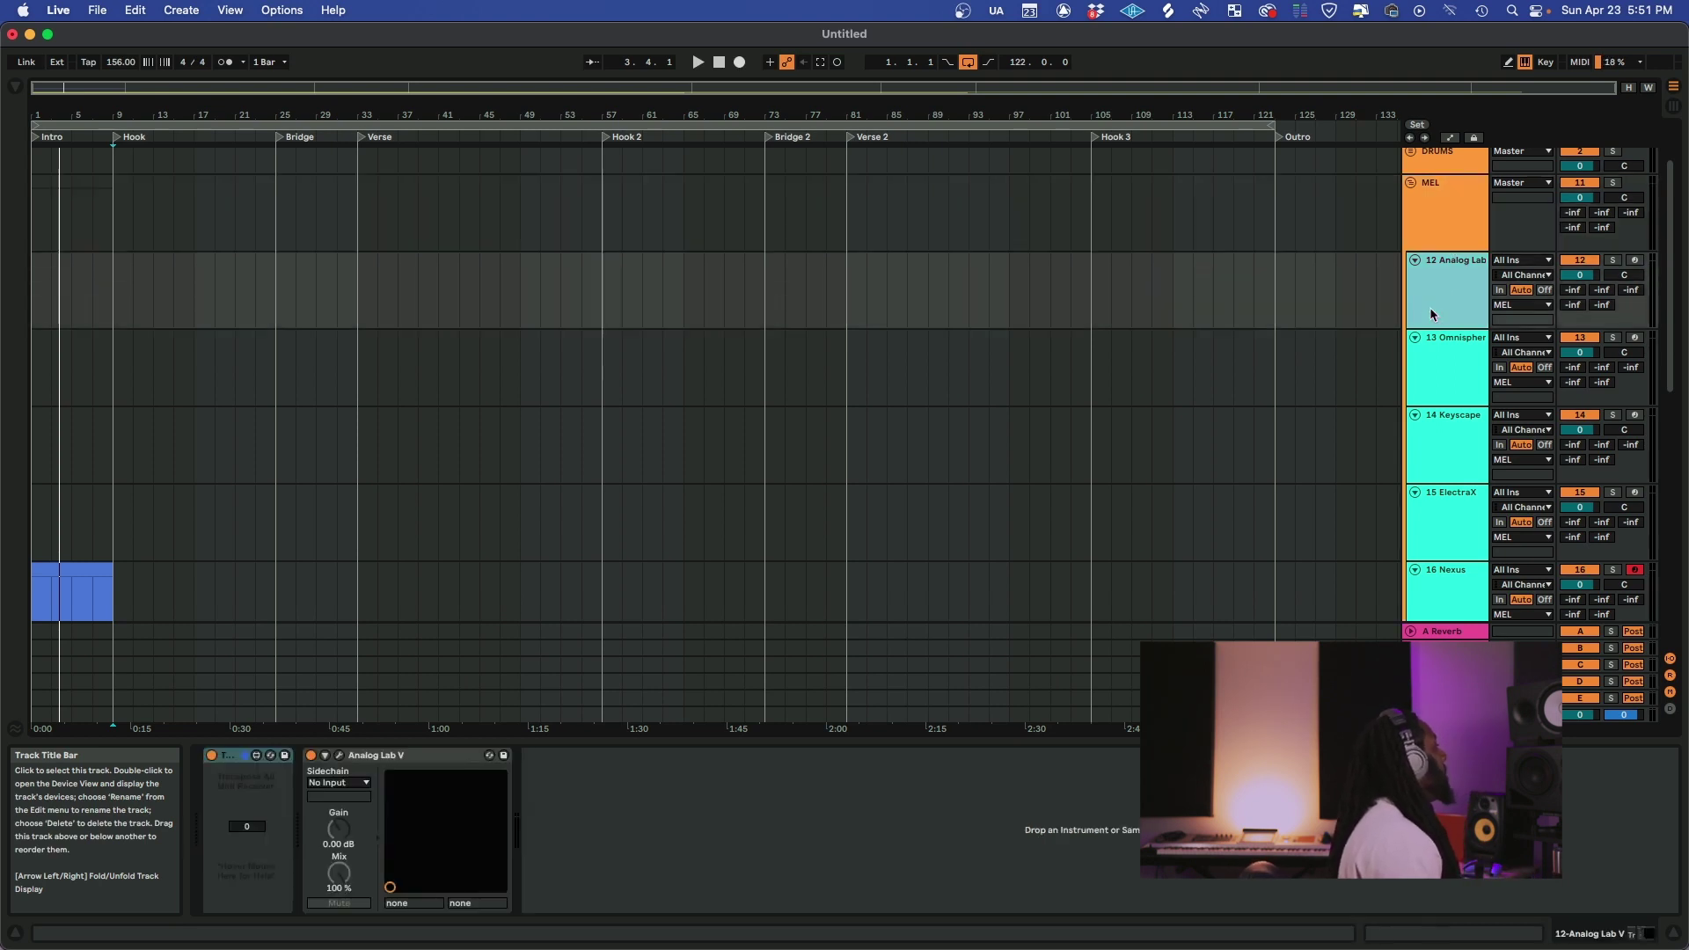
scroll(1437, 403, down, 1)
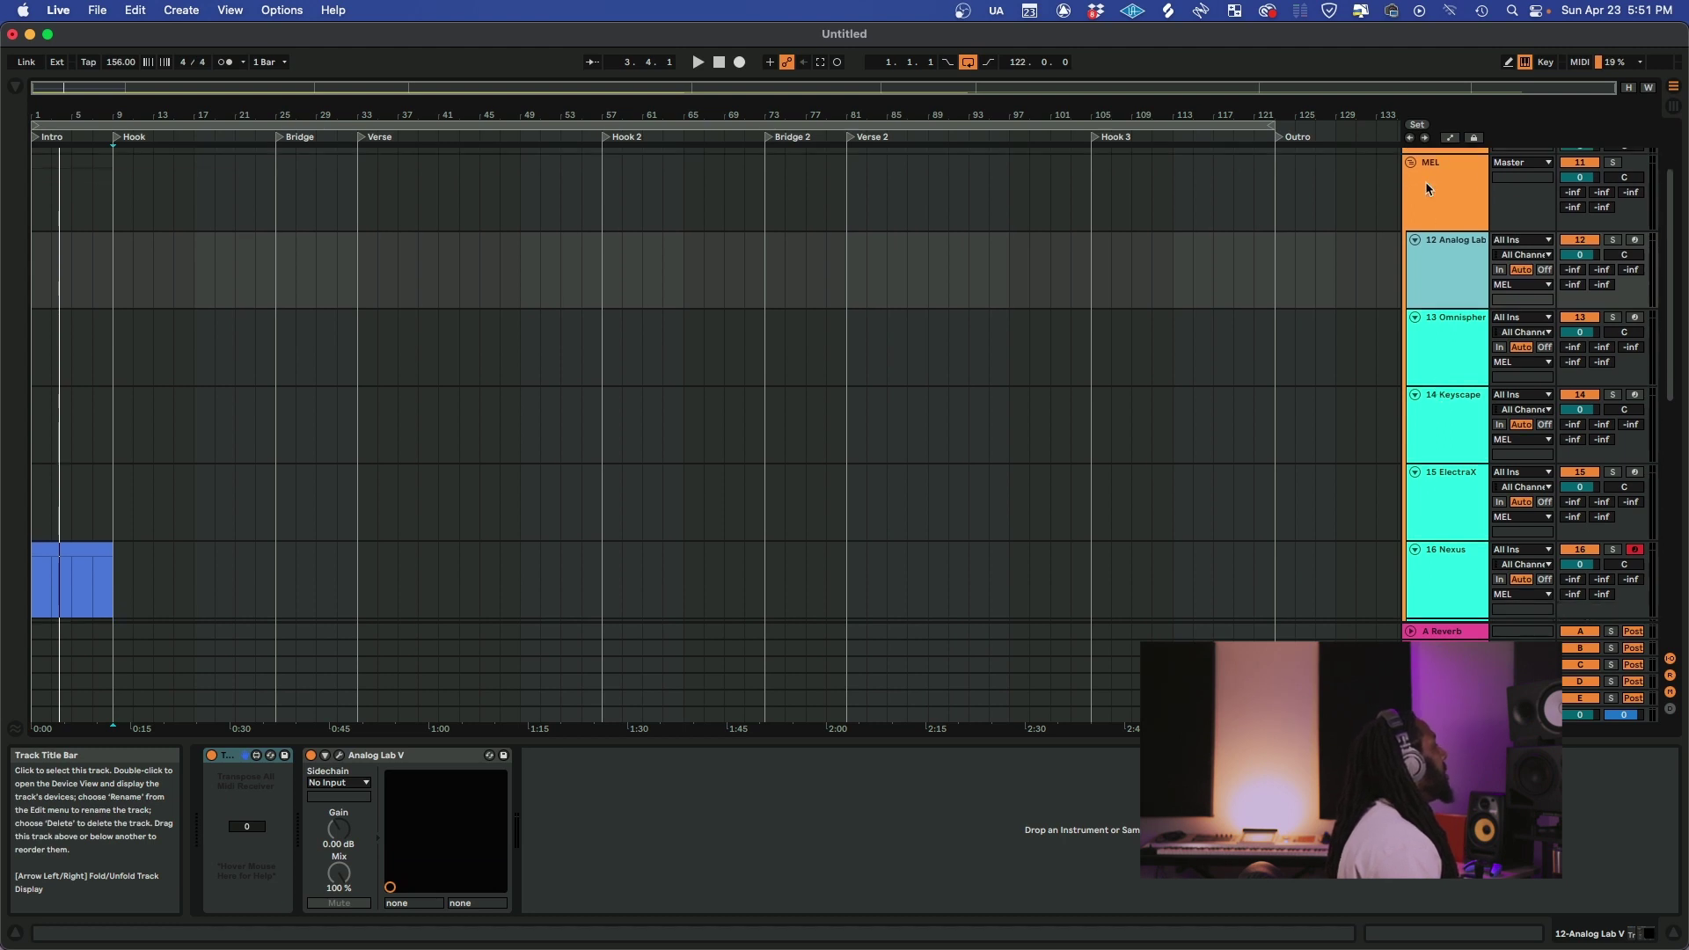
click(1429, 225)
scroll(1476, 488, down, 2)
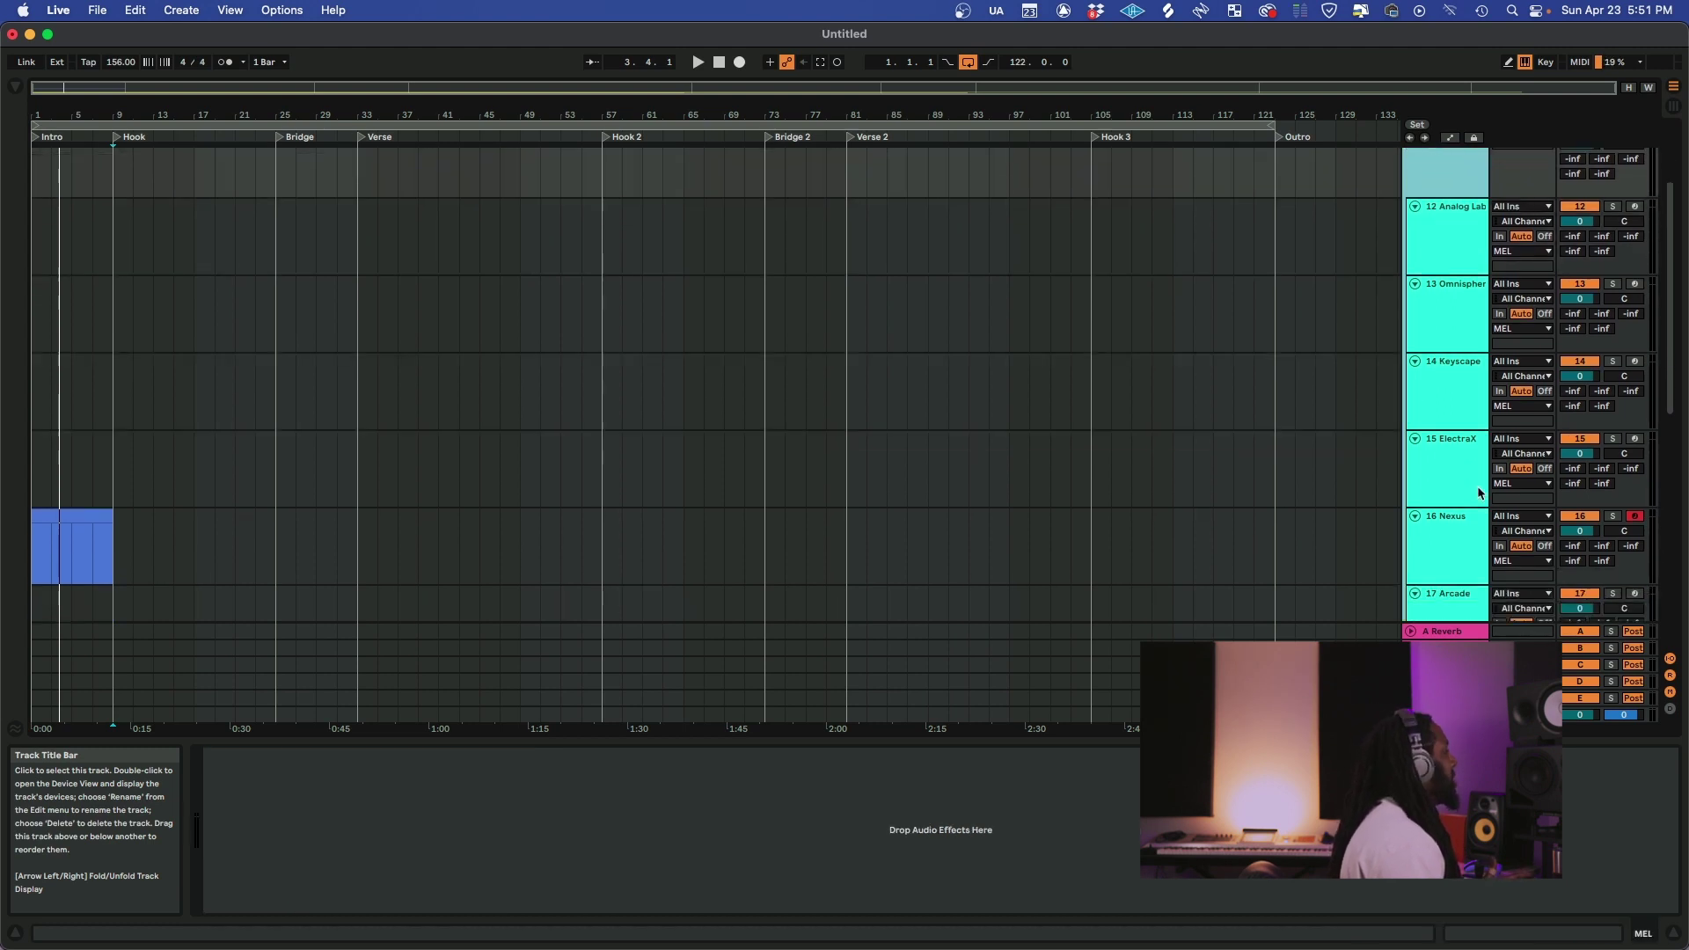
scroll(1478, 489, up, 7)
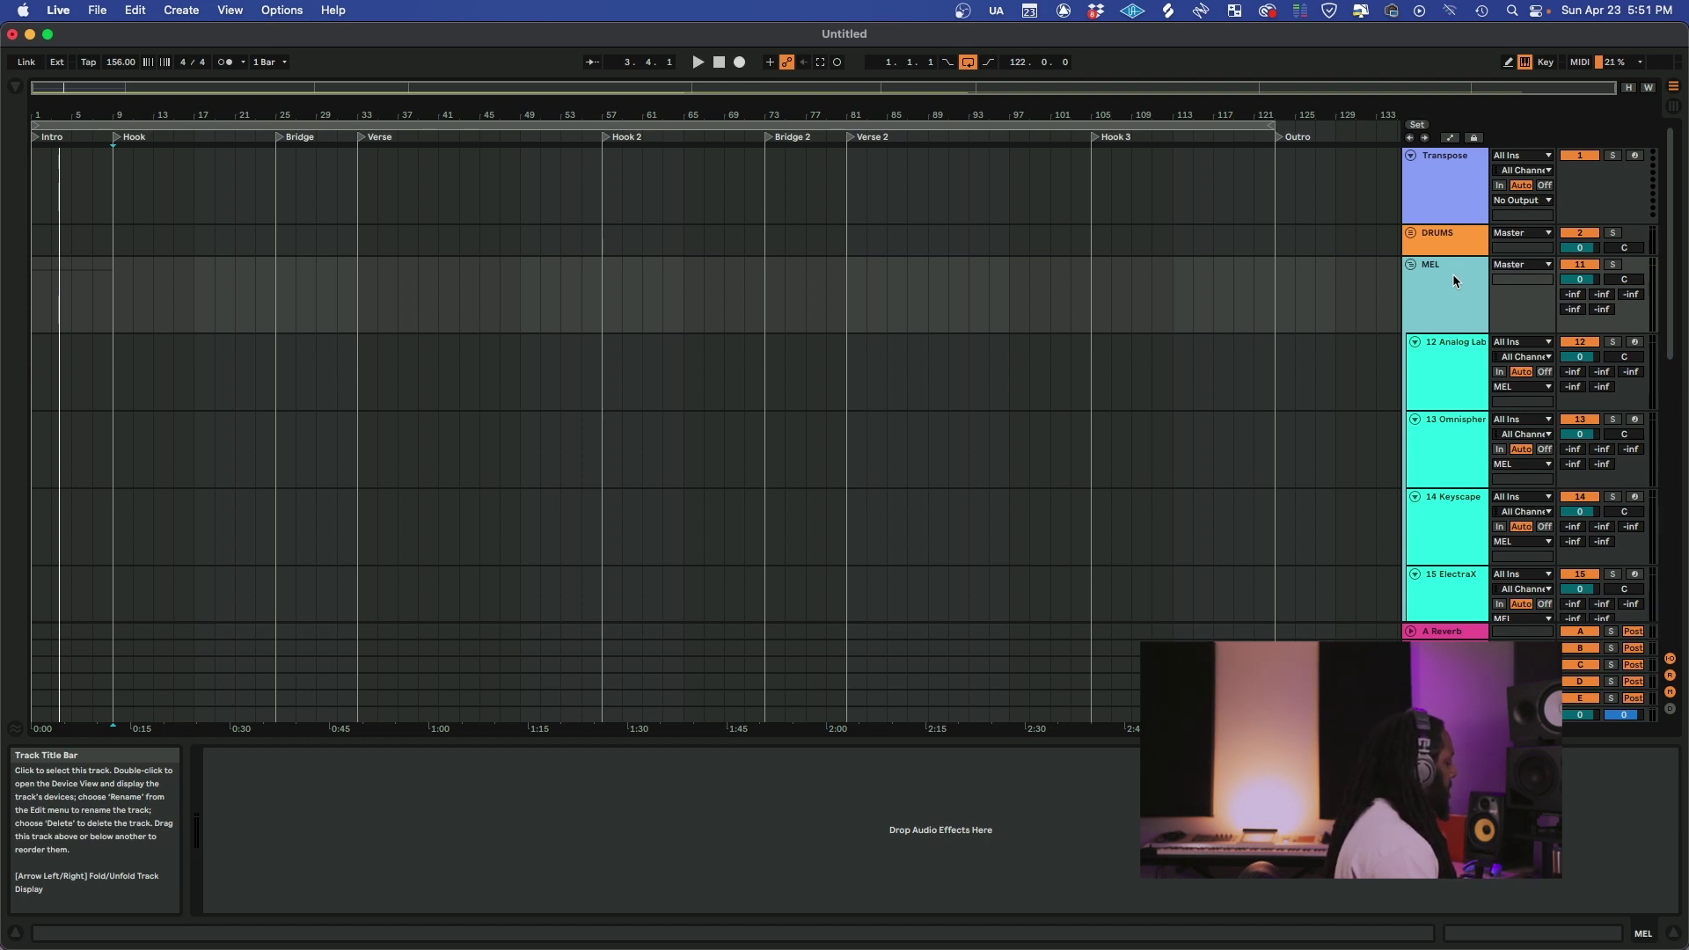
key(super+shift+g)
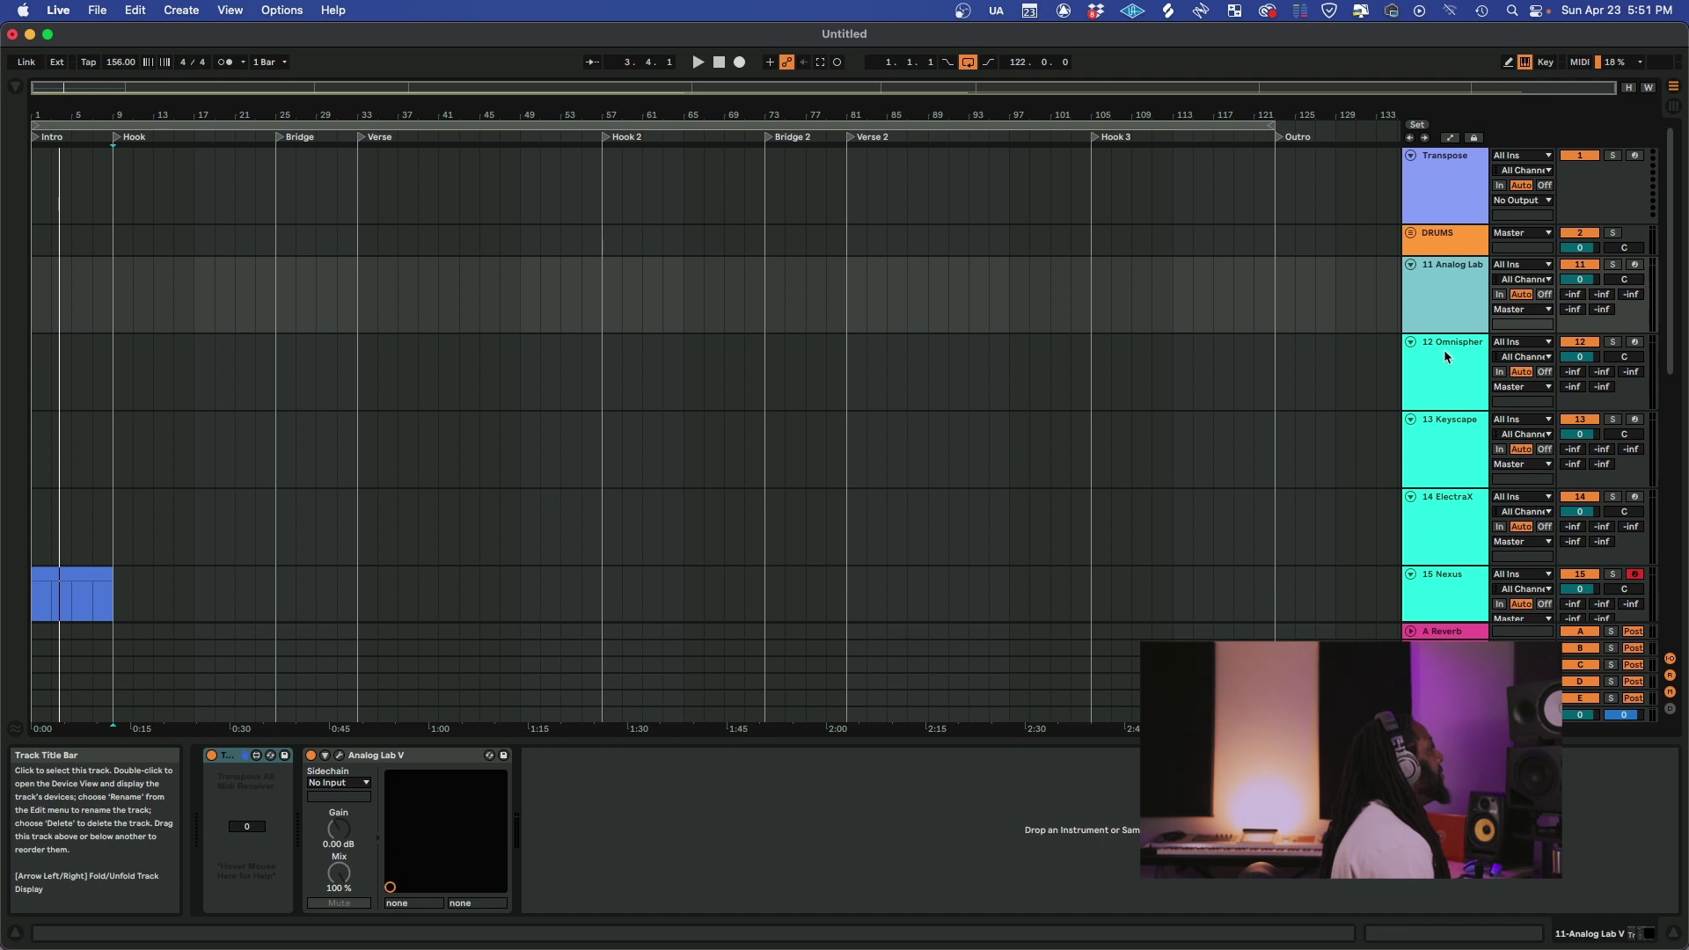
scroll(1435, 273, down, 3)
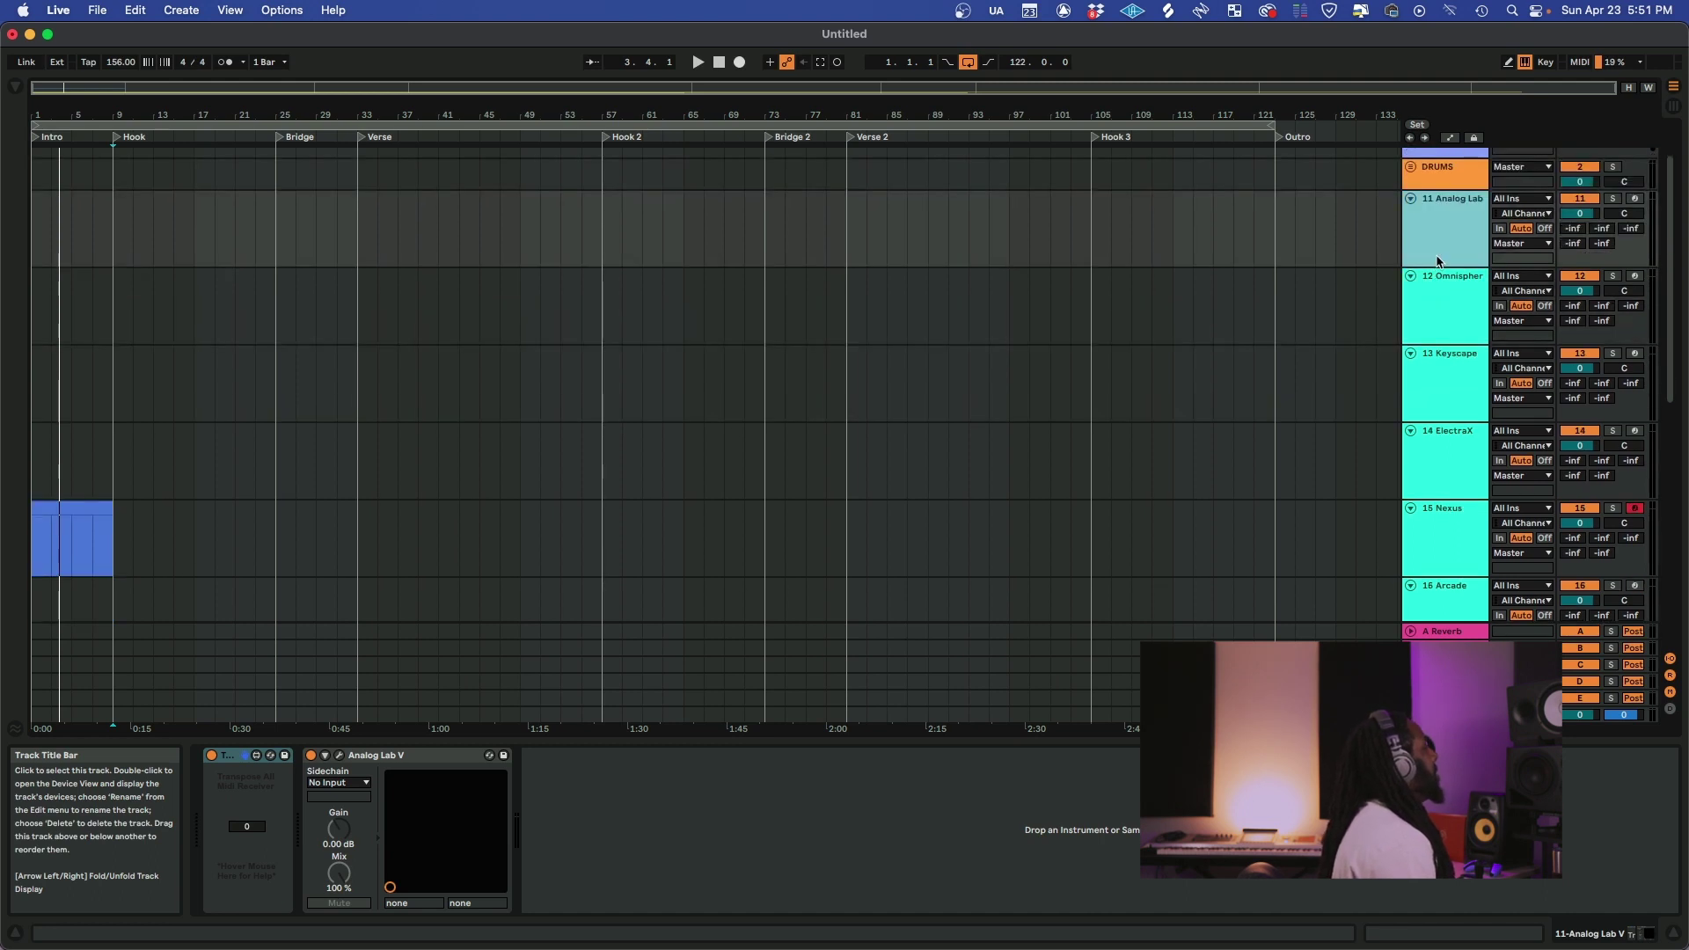
Step: Group the instrument tracks from 11 Analog Lab through 19 Gladiator into a new 11 Group
scroll(1438, 255, down, 2)
scroll(1437, 254, up, 2)
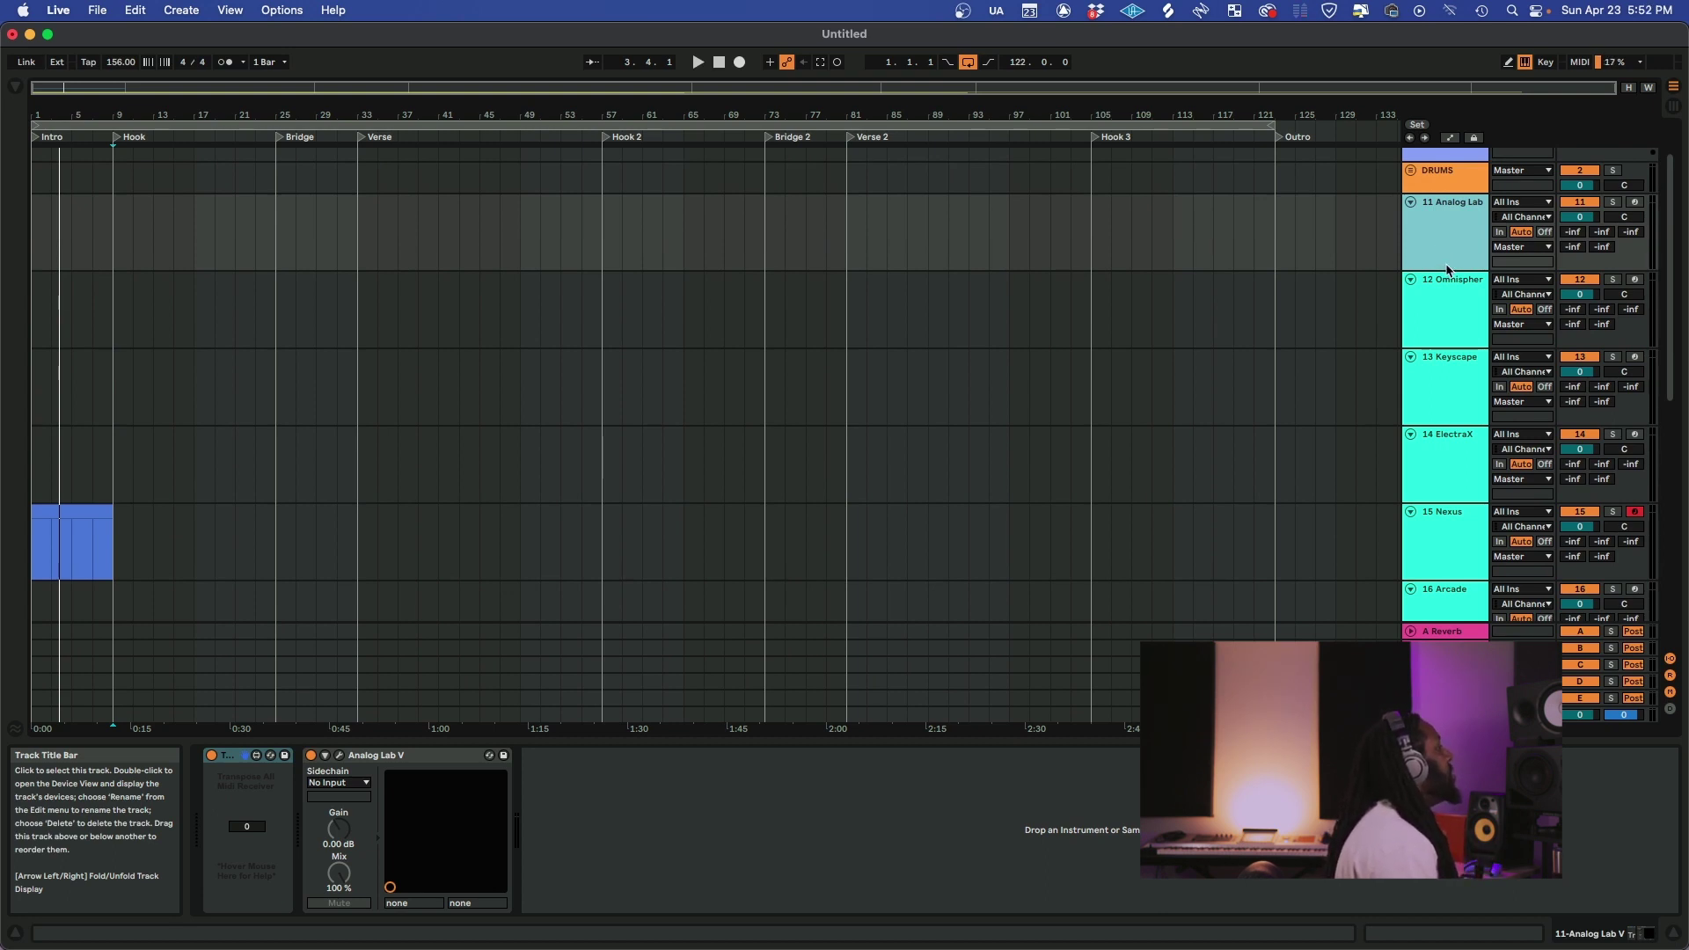
scroll(1448, 270, down, 15)
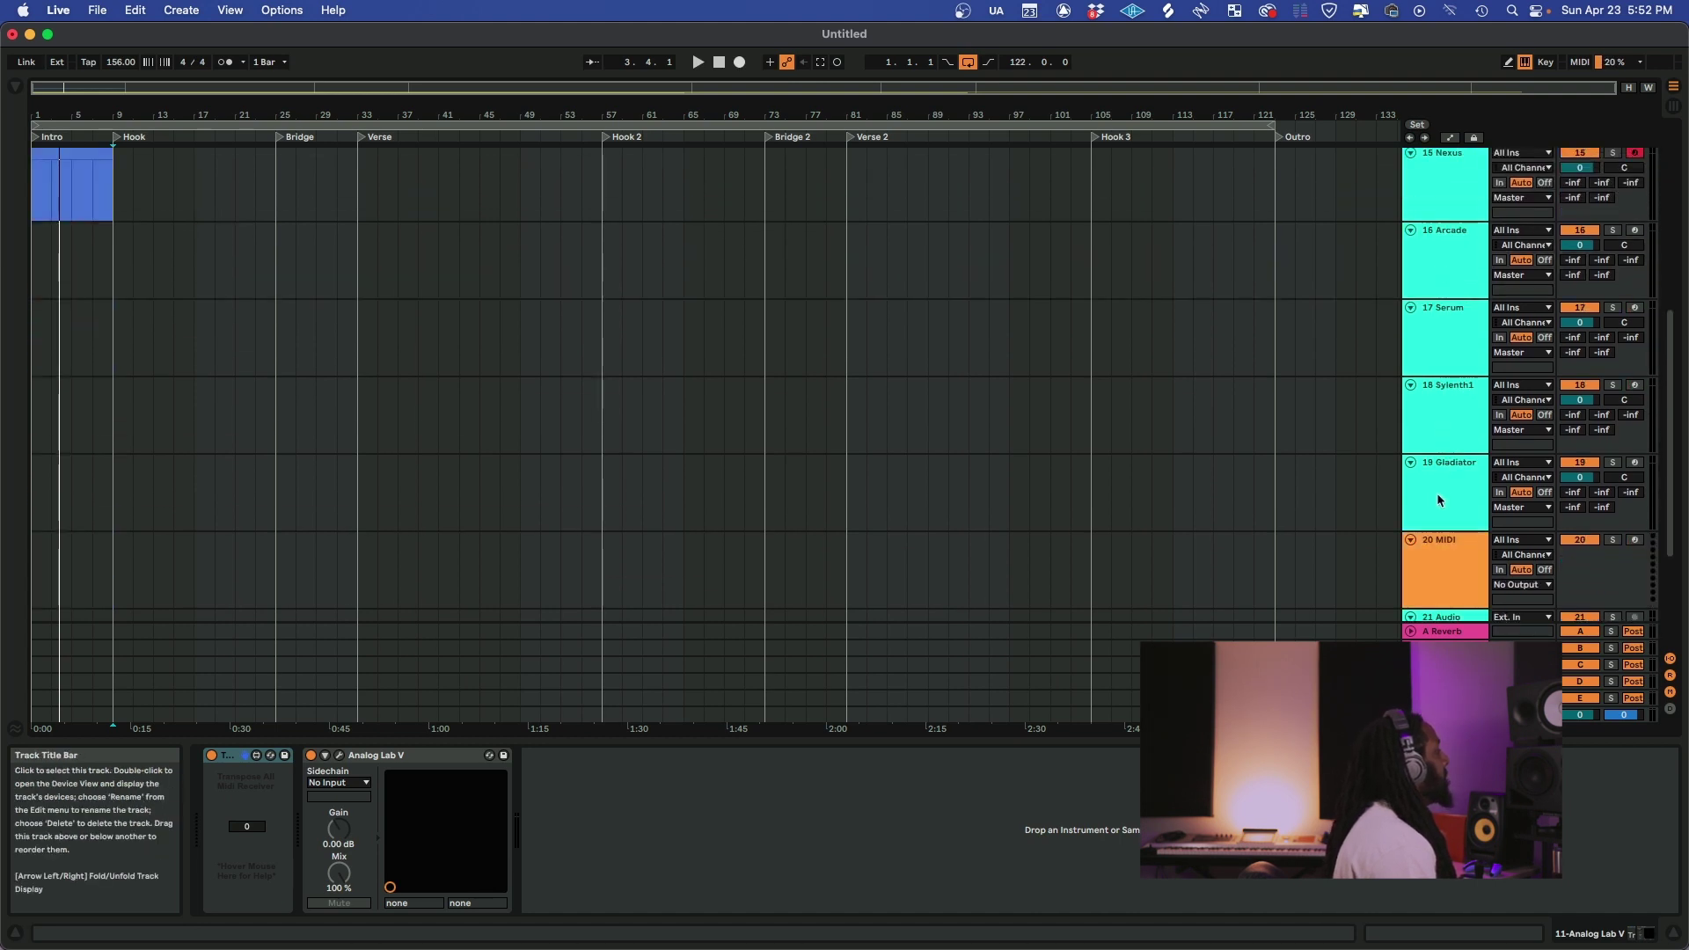
click(1436, 492)
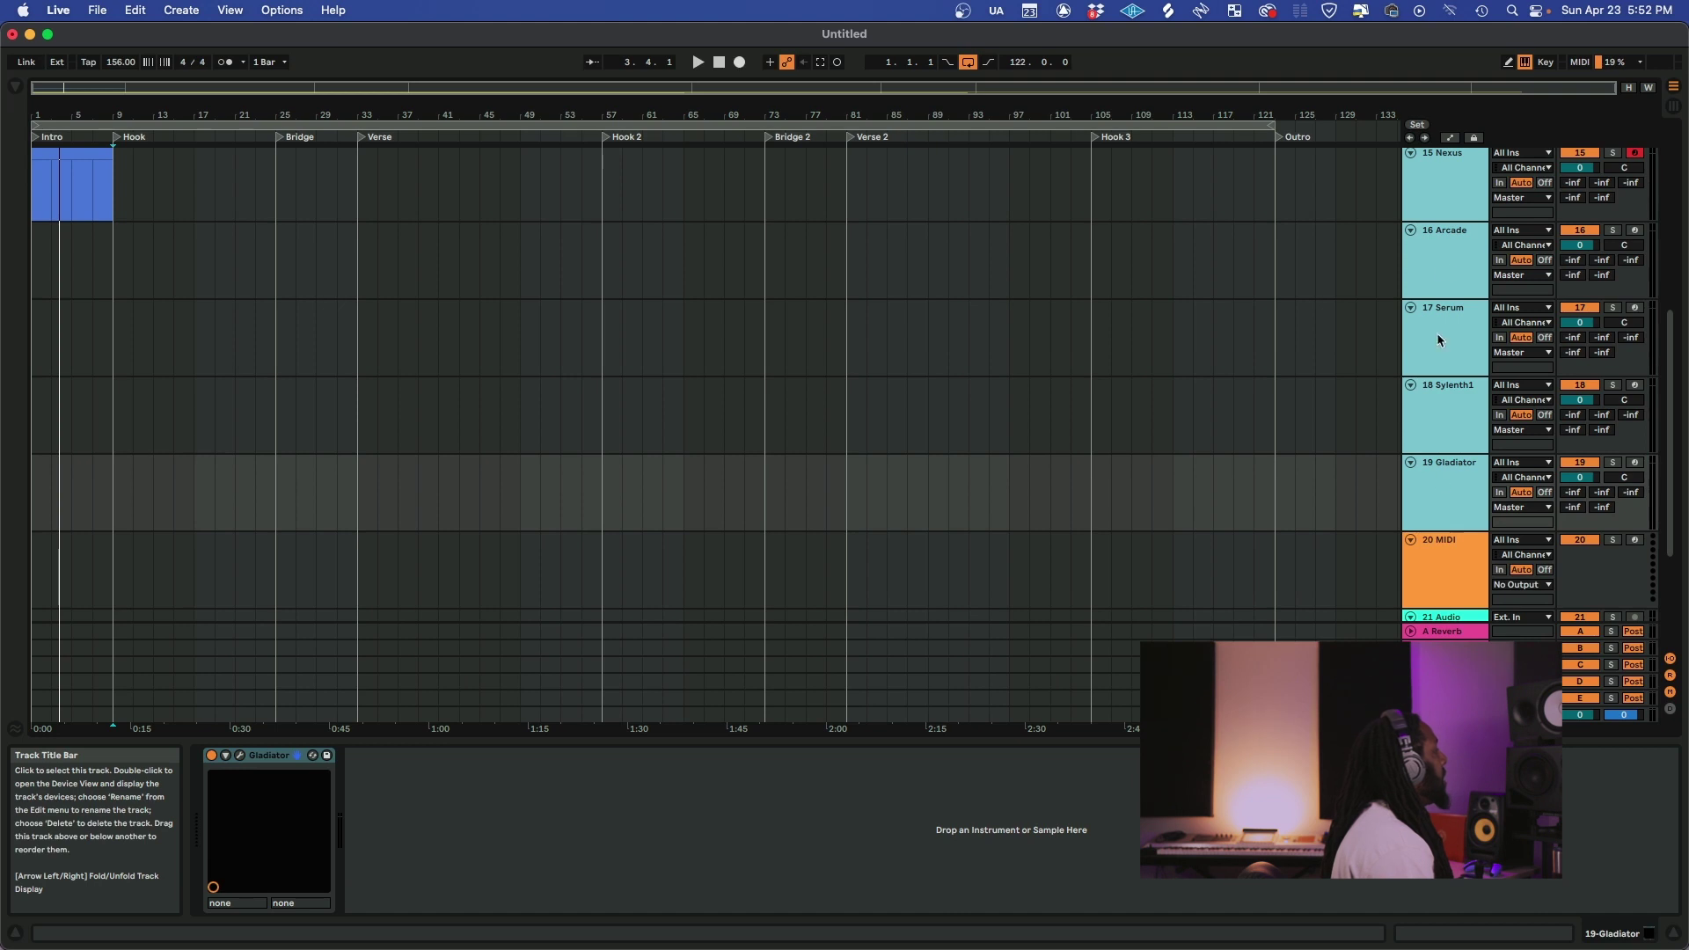
scroll(1444, 271, up, 10)
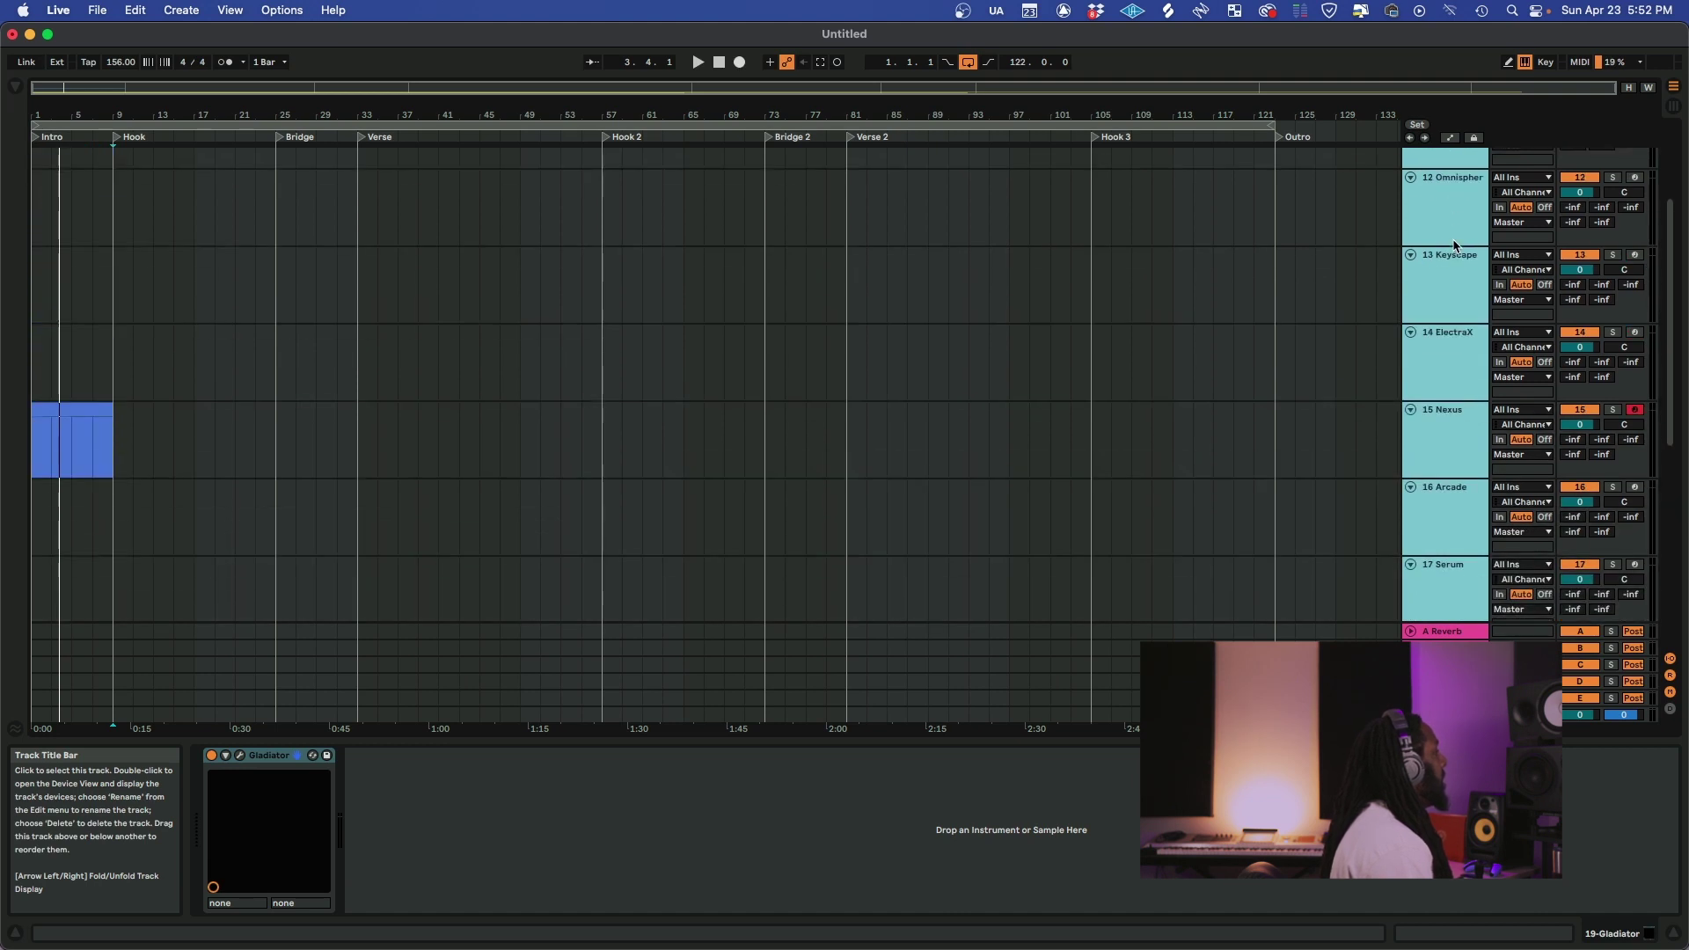
scroll(1453, 247, up, 6)
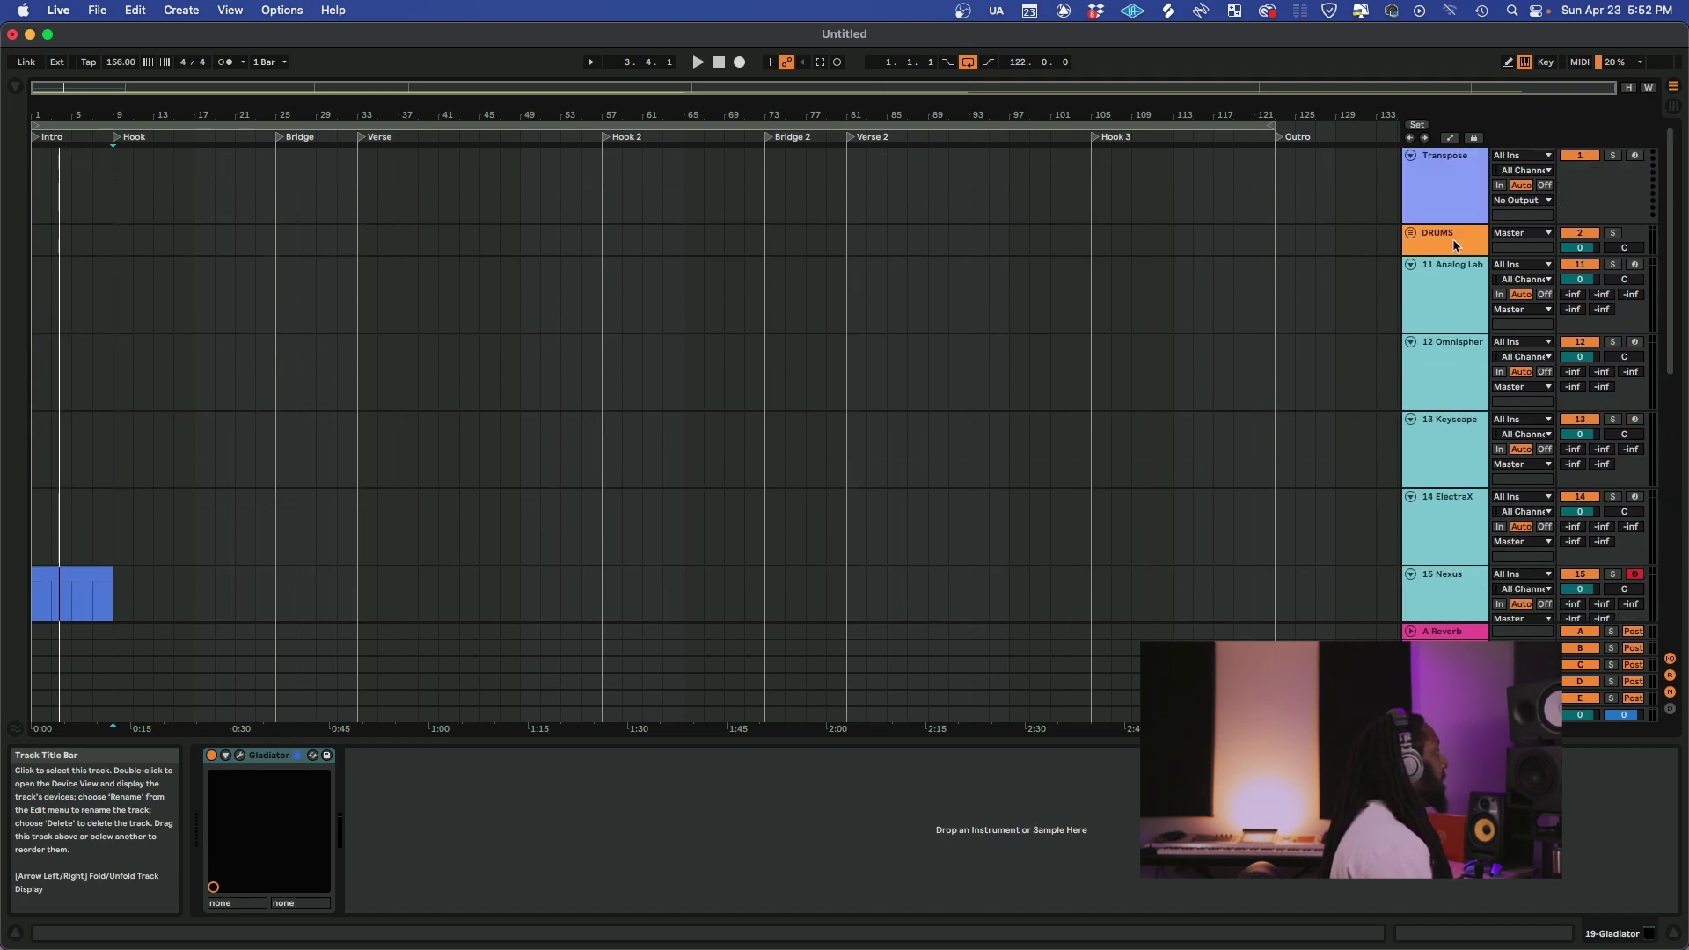
key(super+g)
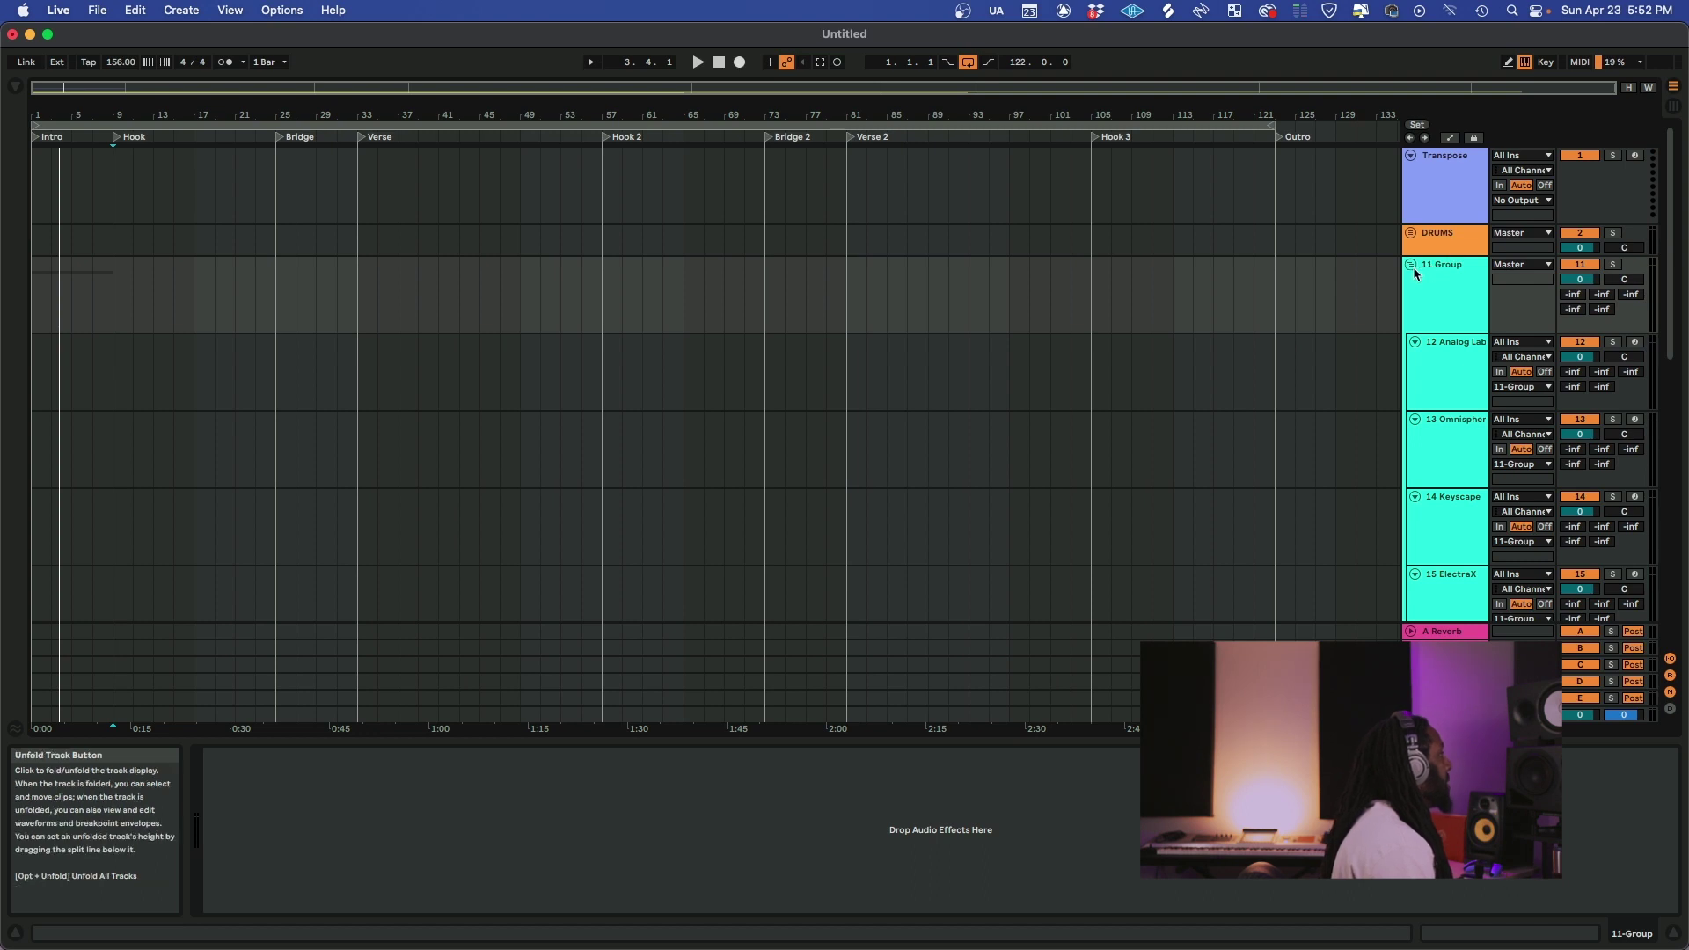
Step: Fold the 11 Group track so 21 MIDI and the audio tracks sit directly below it
click(1446, 269)
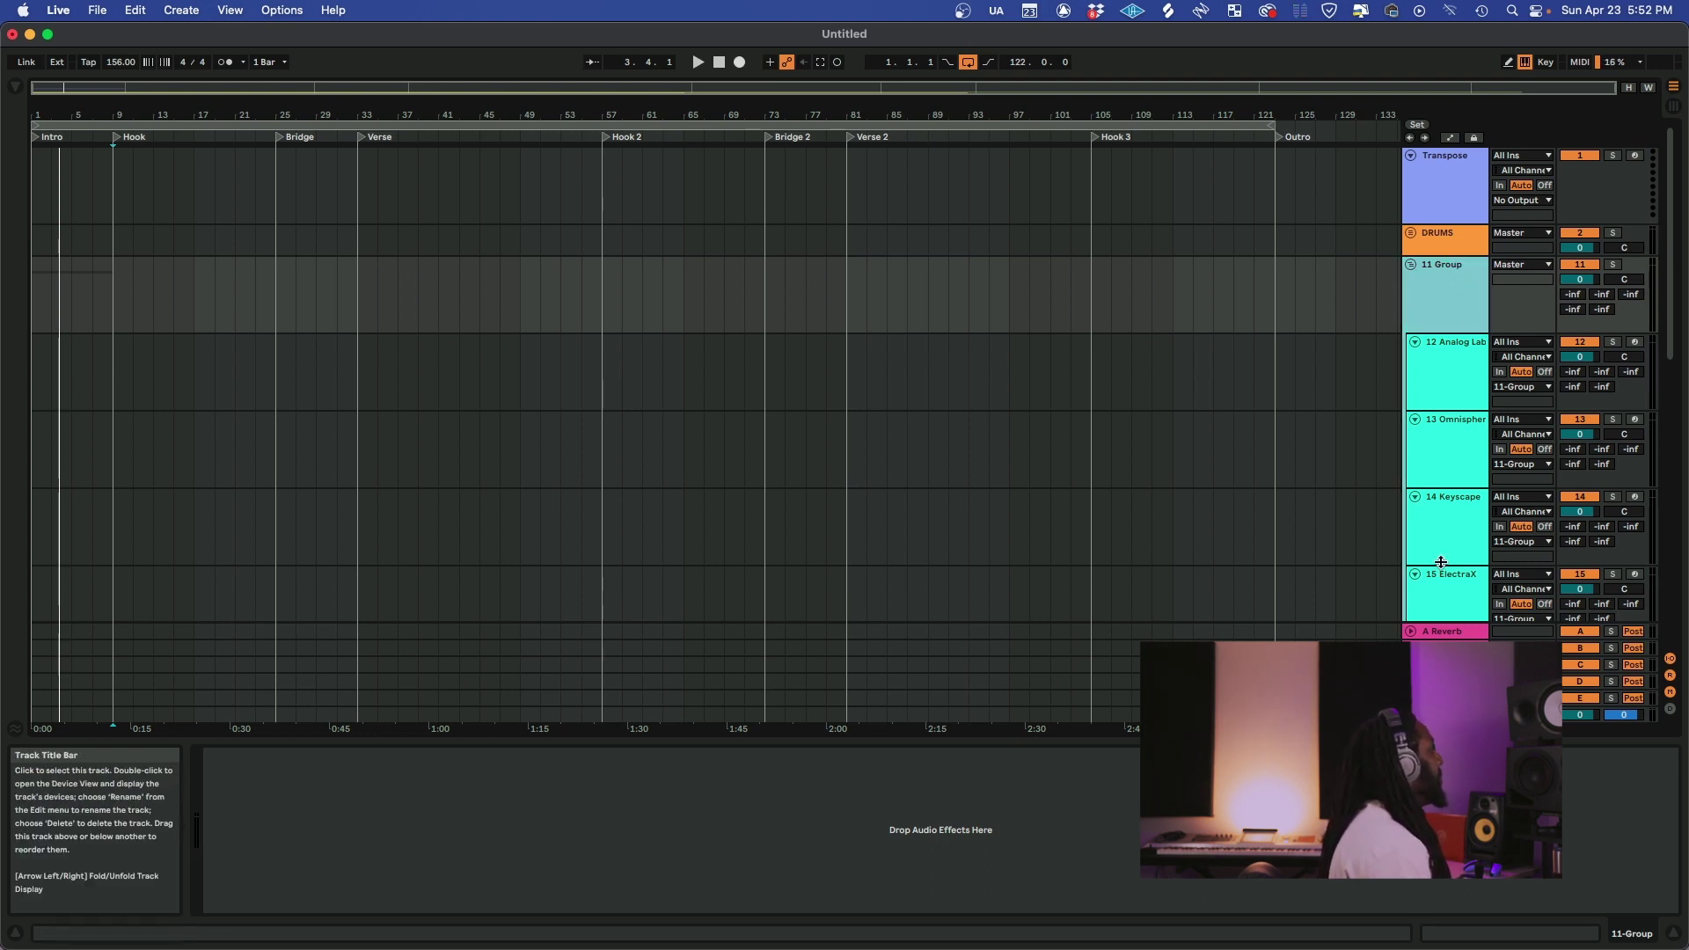
scroll(1450, 536, down, 1)
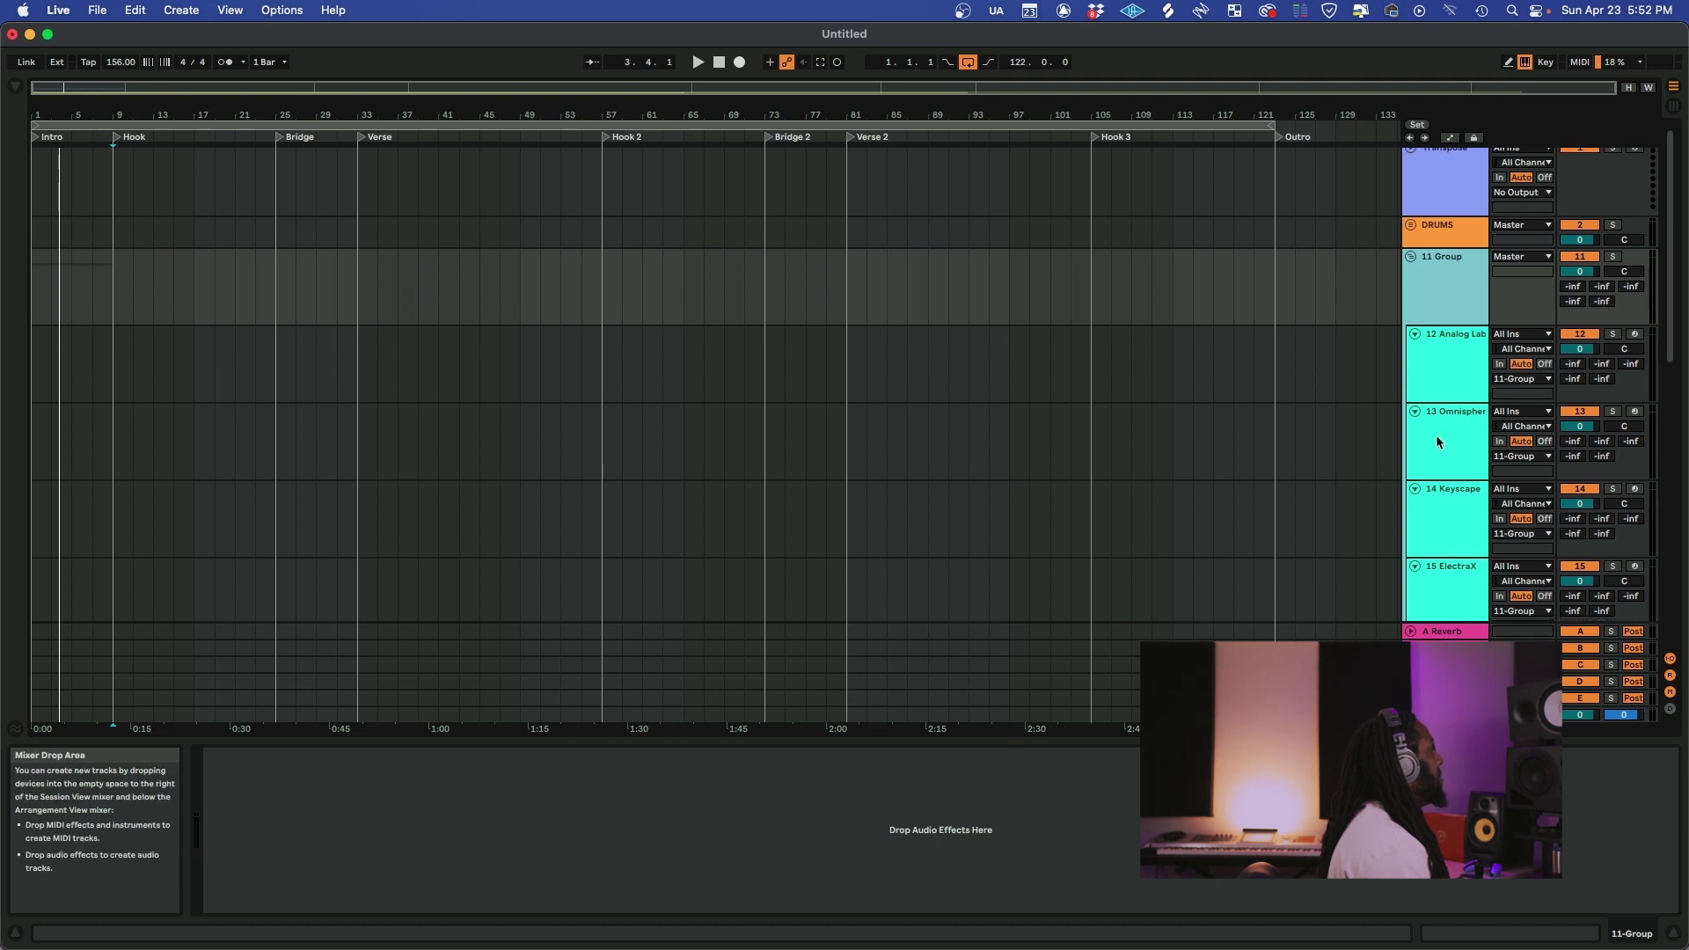
click(1453, 373)
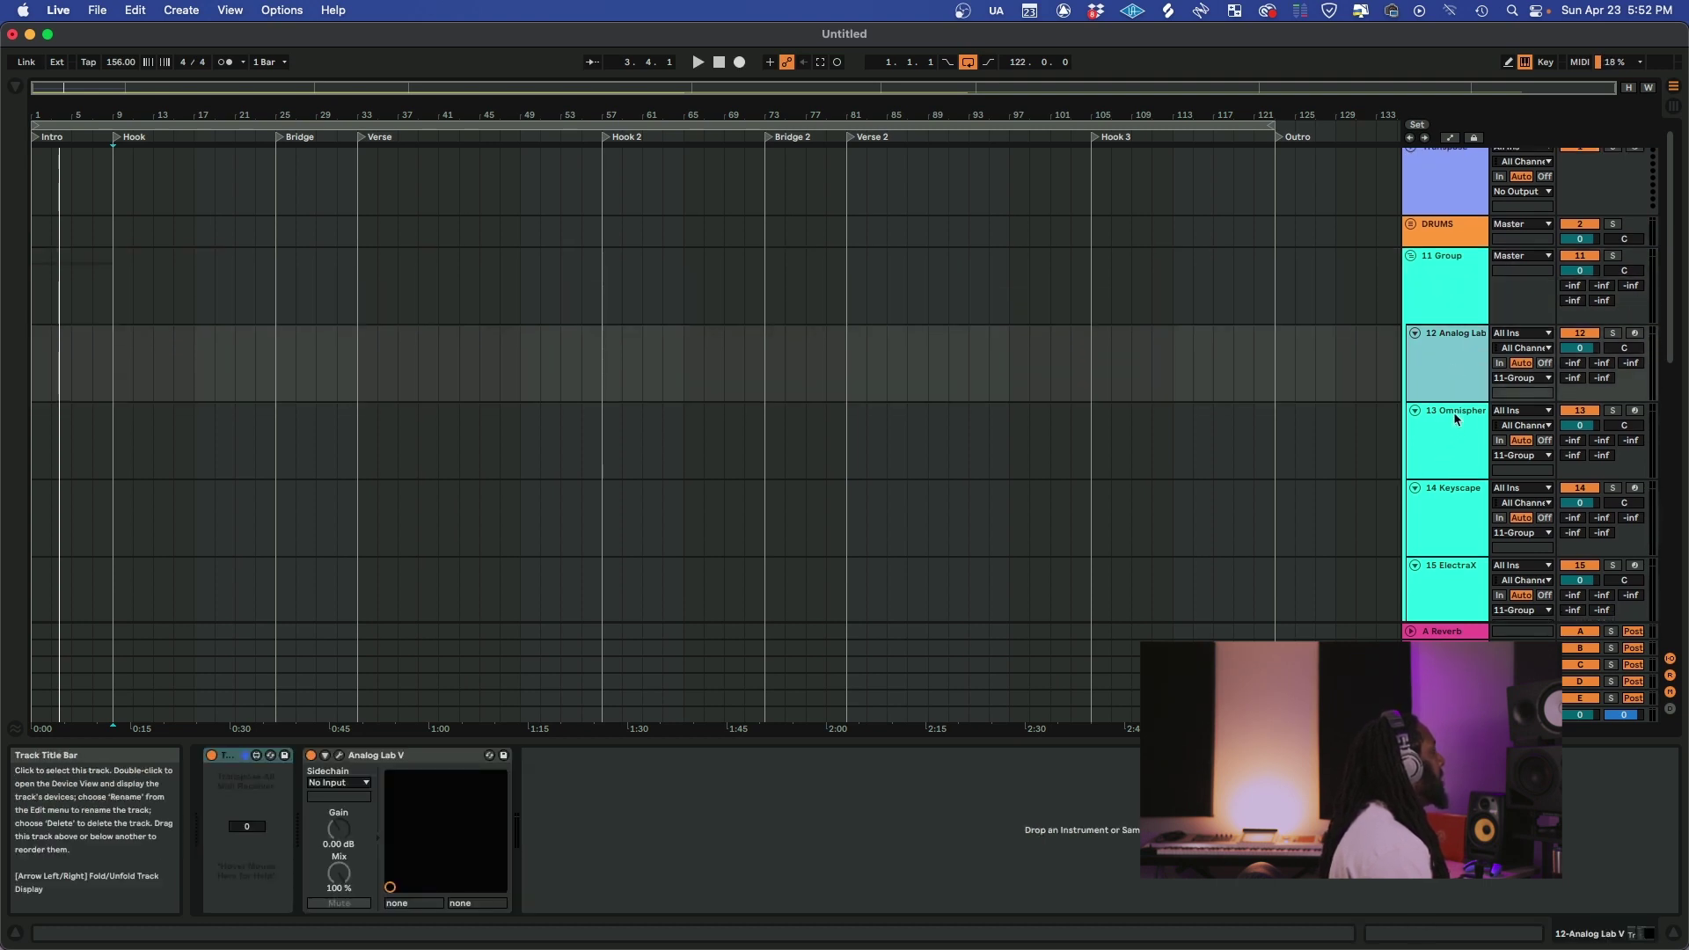
scroll(1454, 414, down, 1)
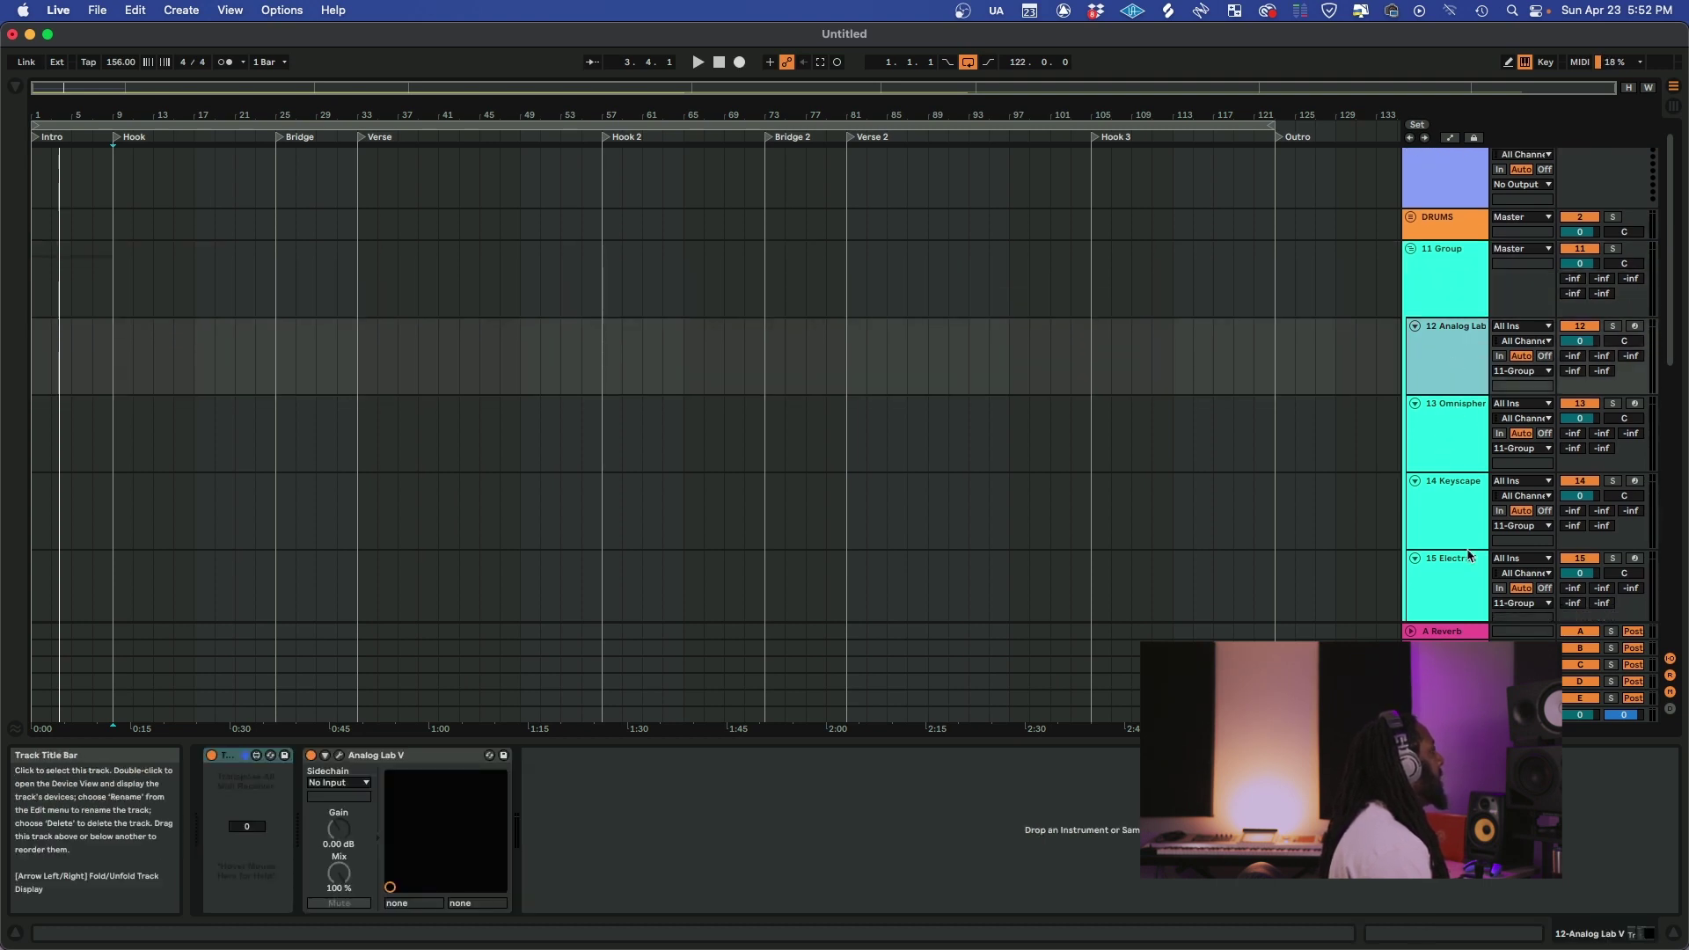
click(1440, 267)
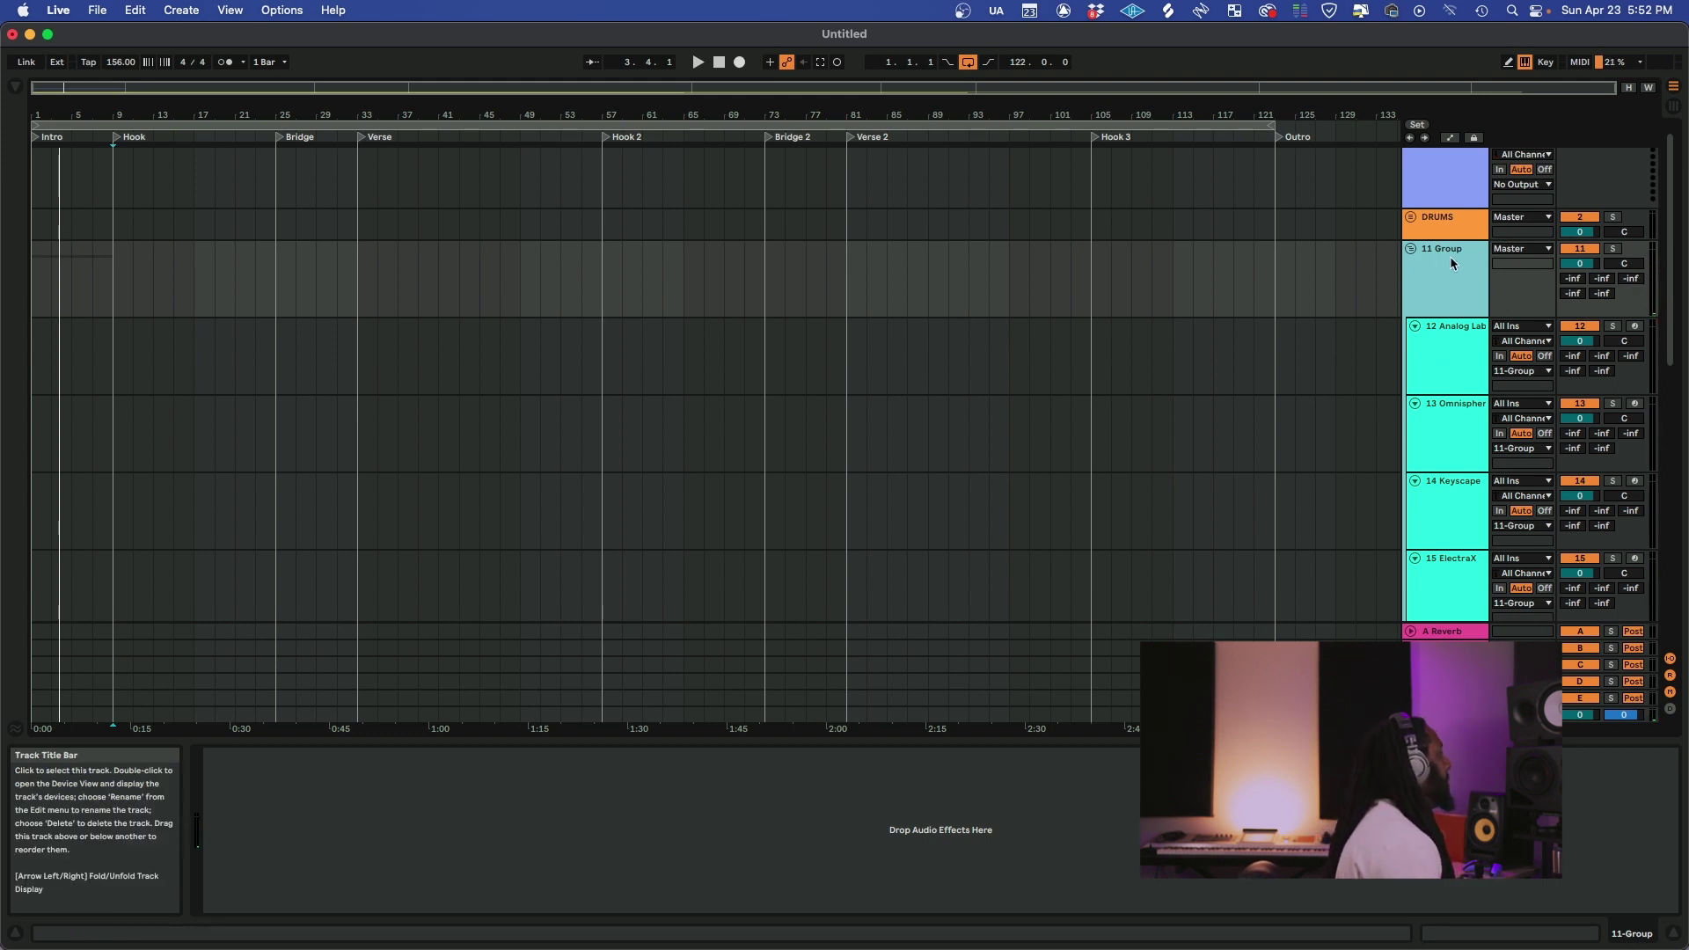
click(1410, 250)
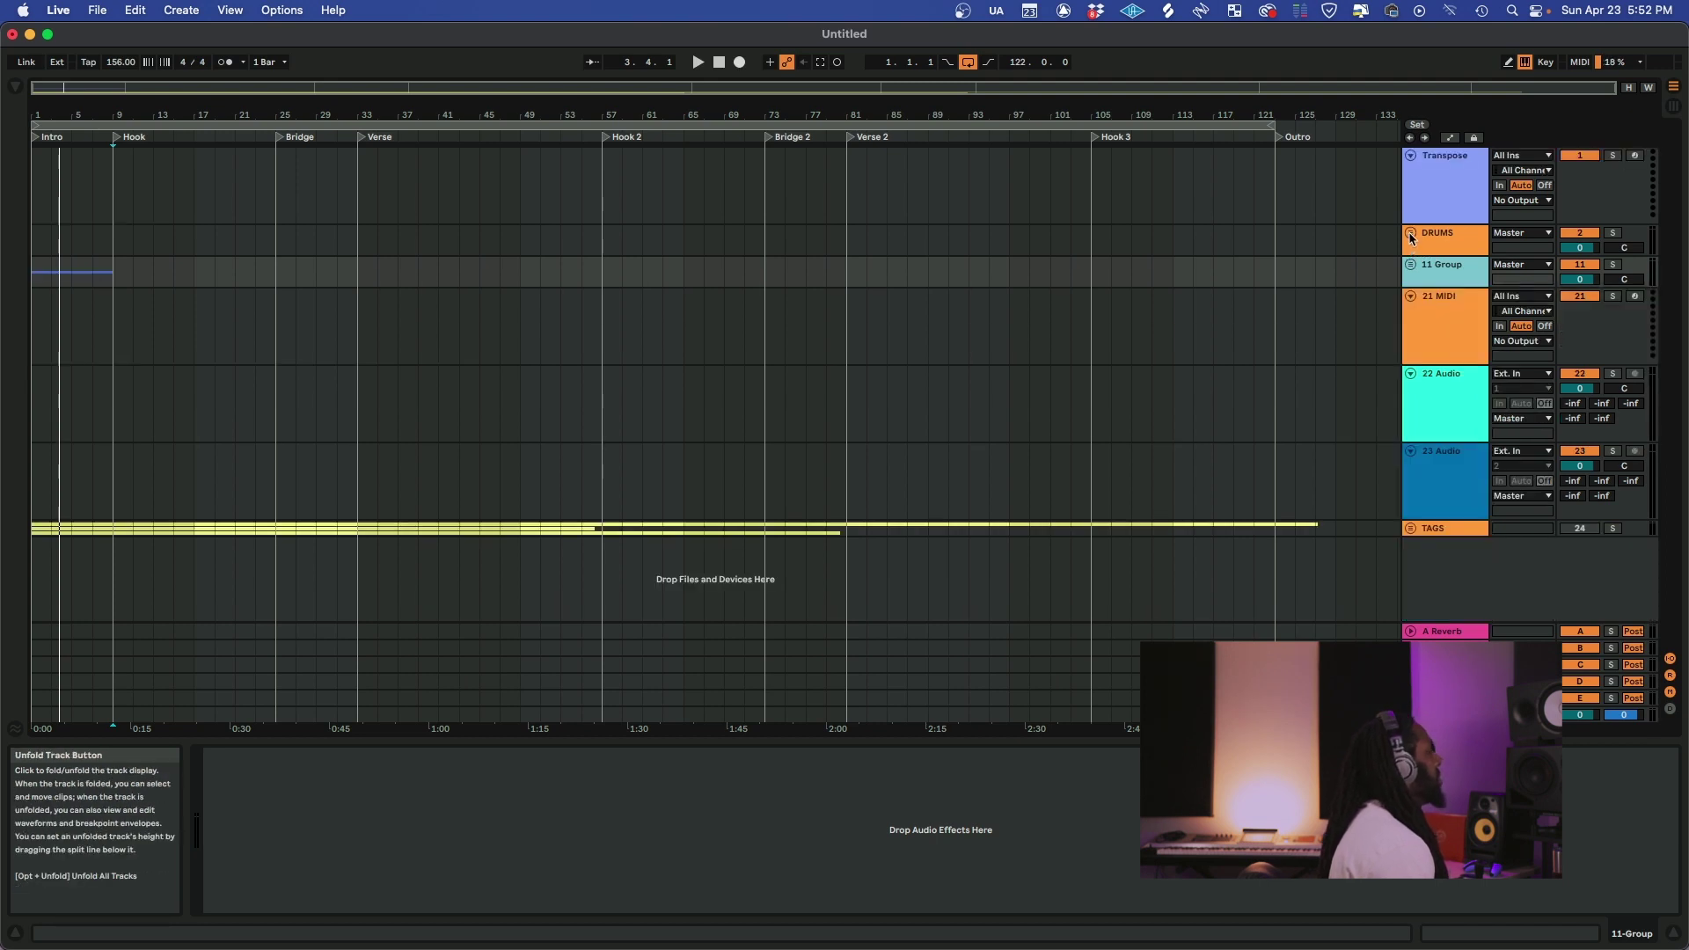
click(1410, 234)
scroll(1451, 347, down, 3)
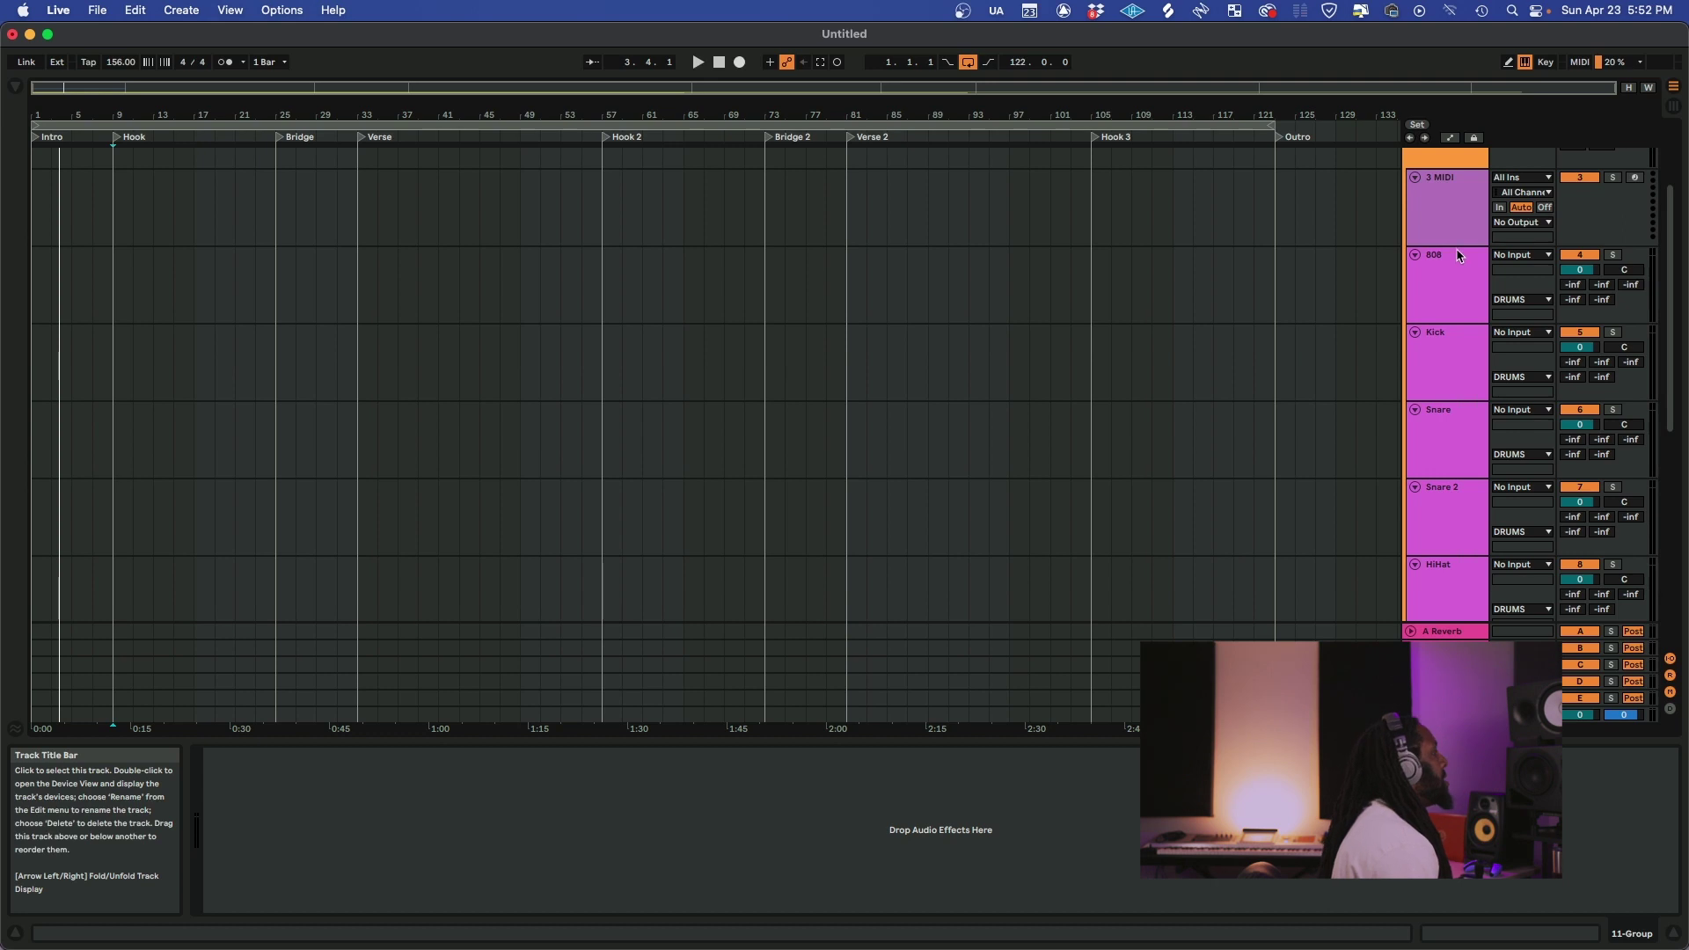
scroll(1458, 258, down, 5)
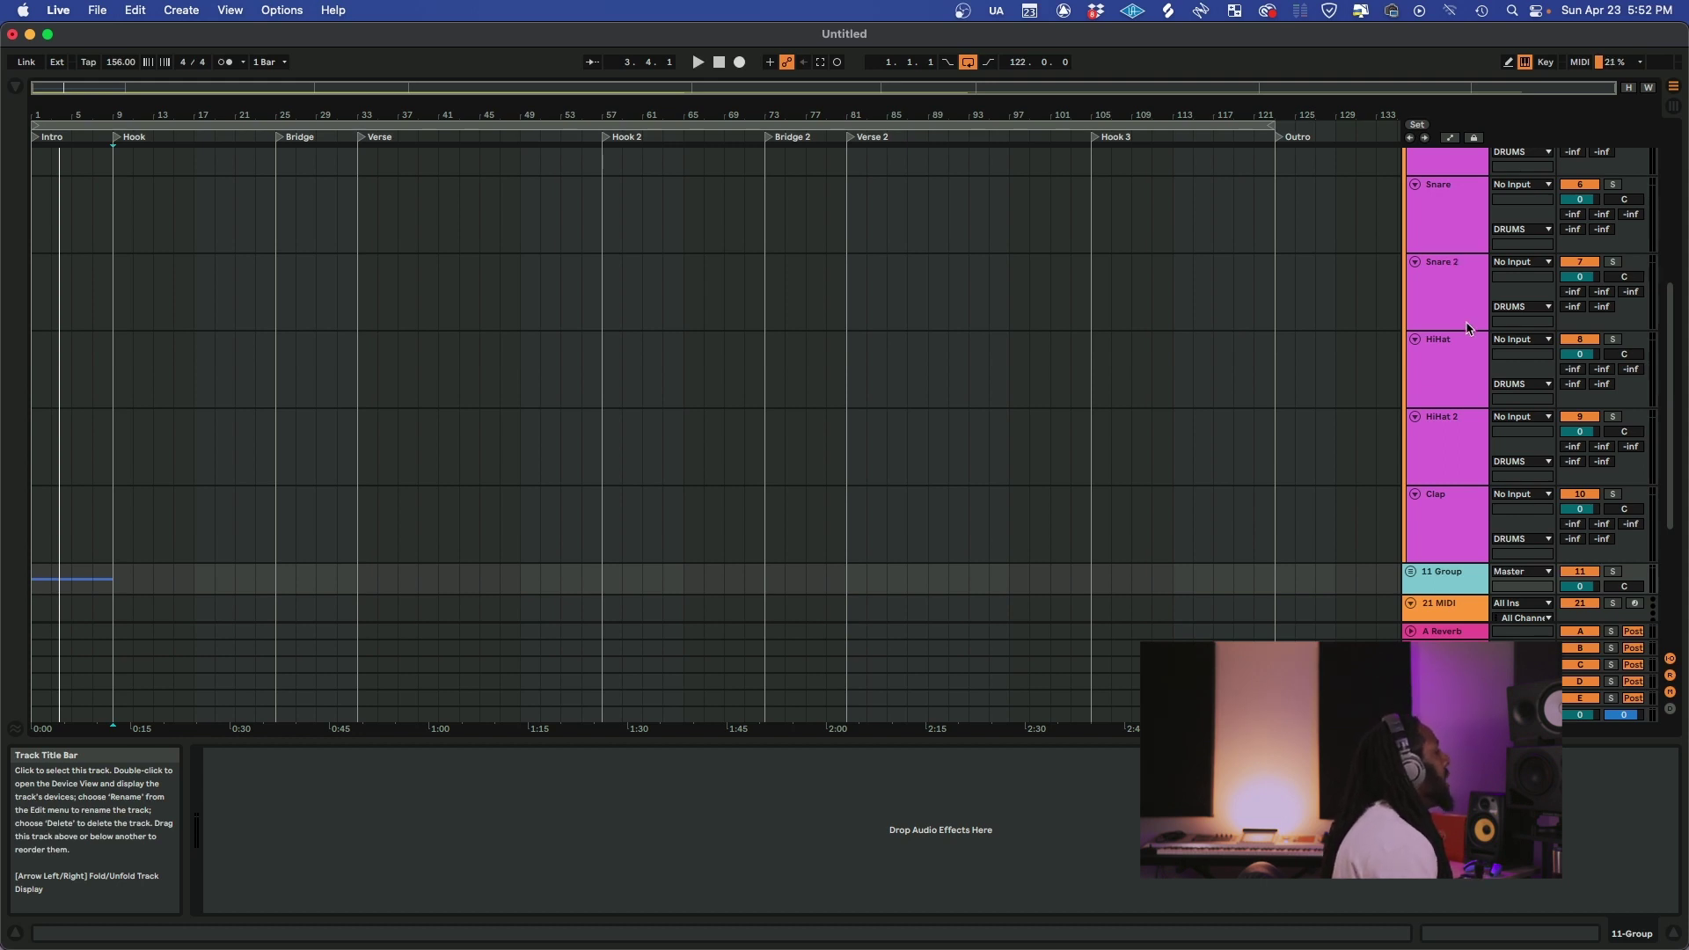
scroll(1441, 247, up, 8)
click(1434, 343)
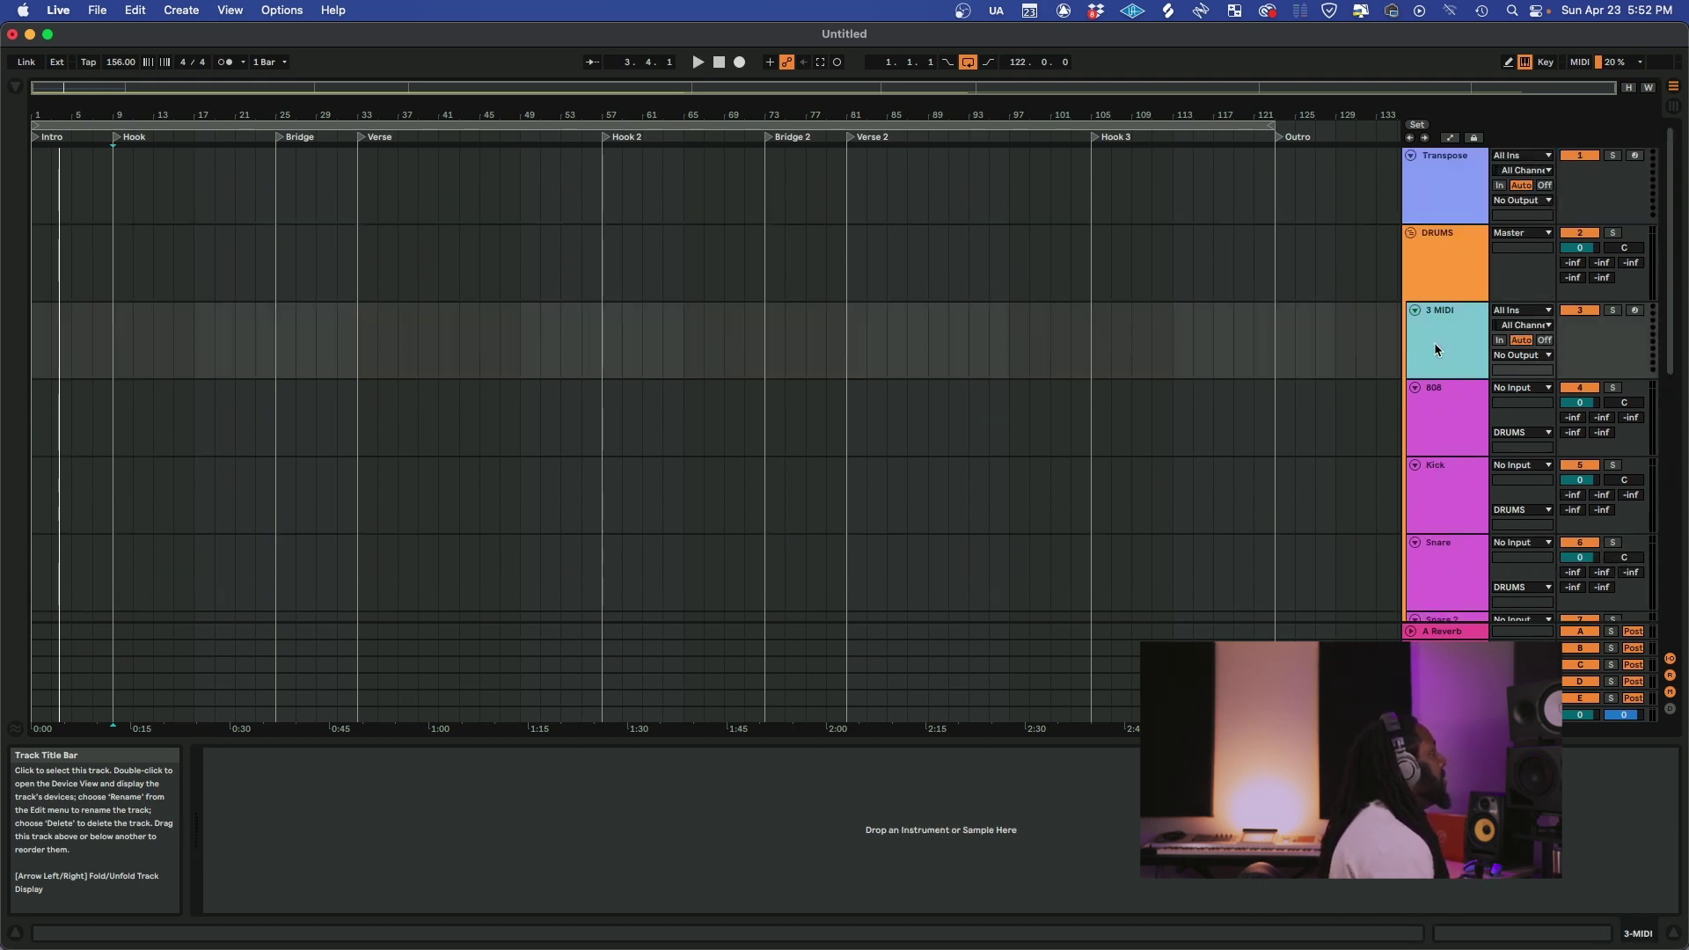
click(1443, 262)
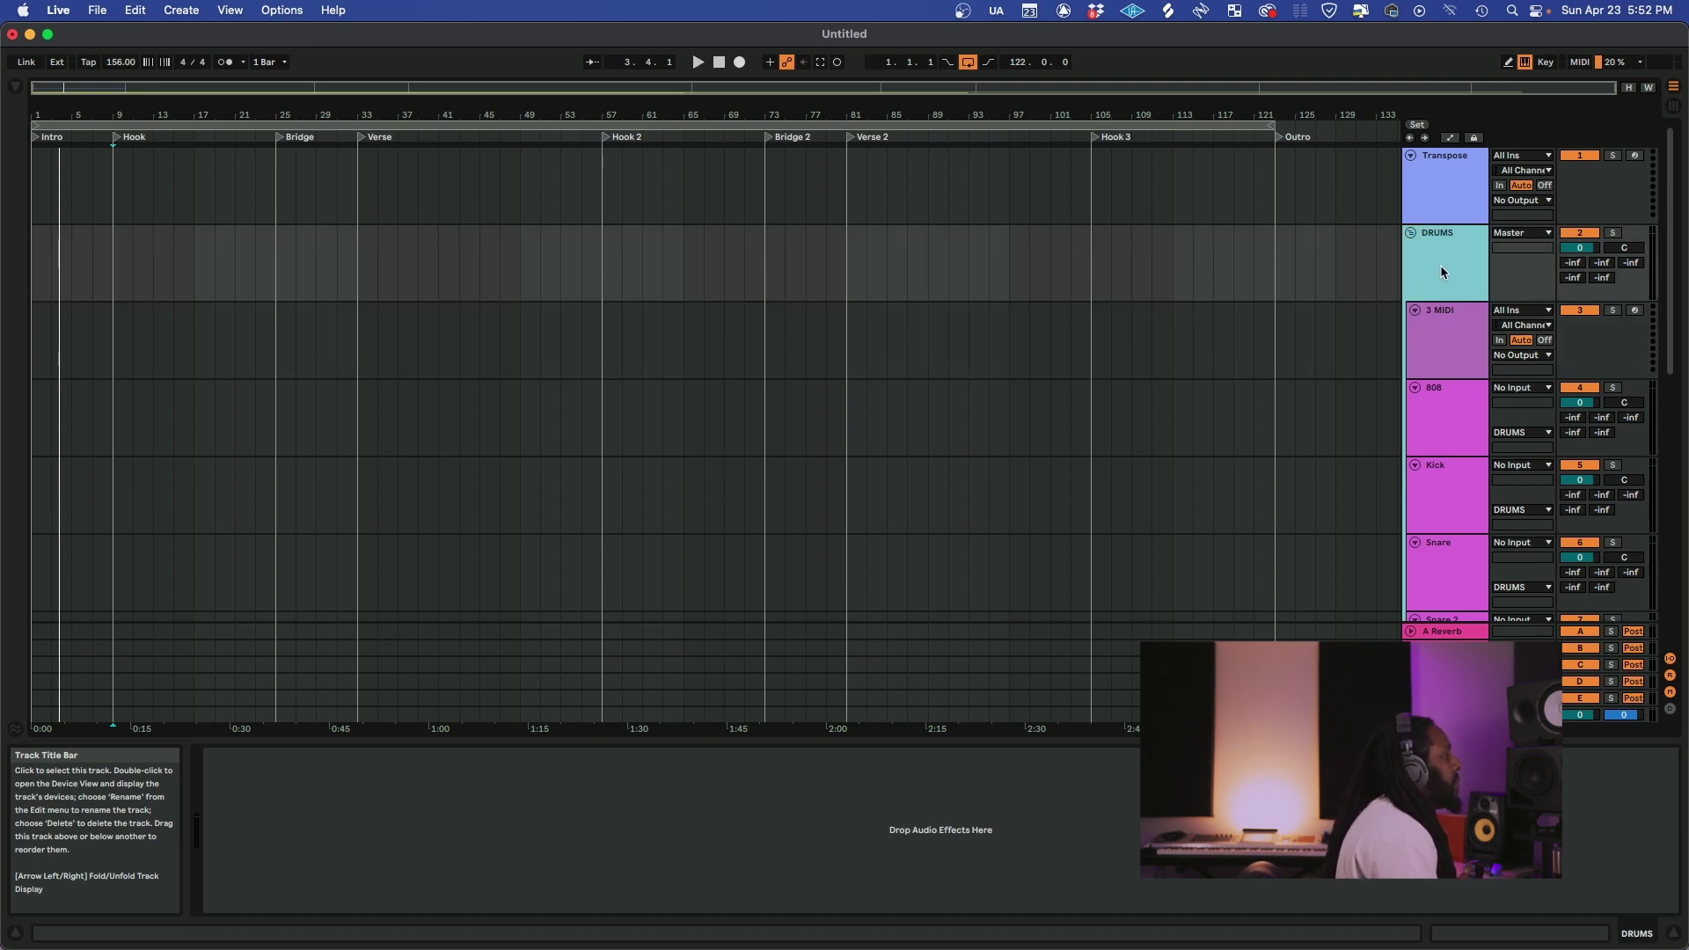
Step: Fold the DRUMS group and duplicate 22 Audio into several extra audio tracks
click(1411, 234)
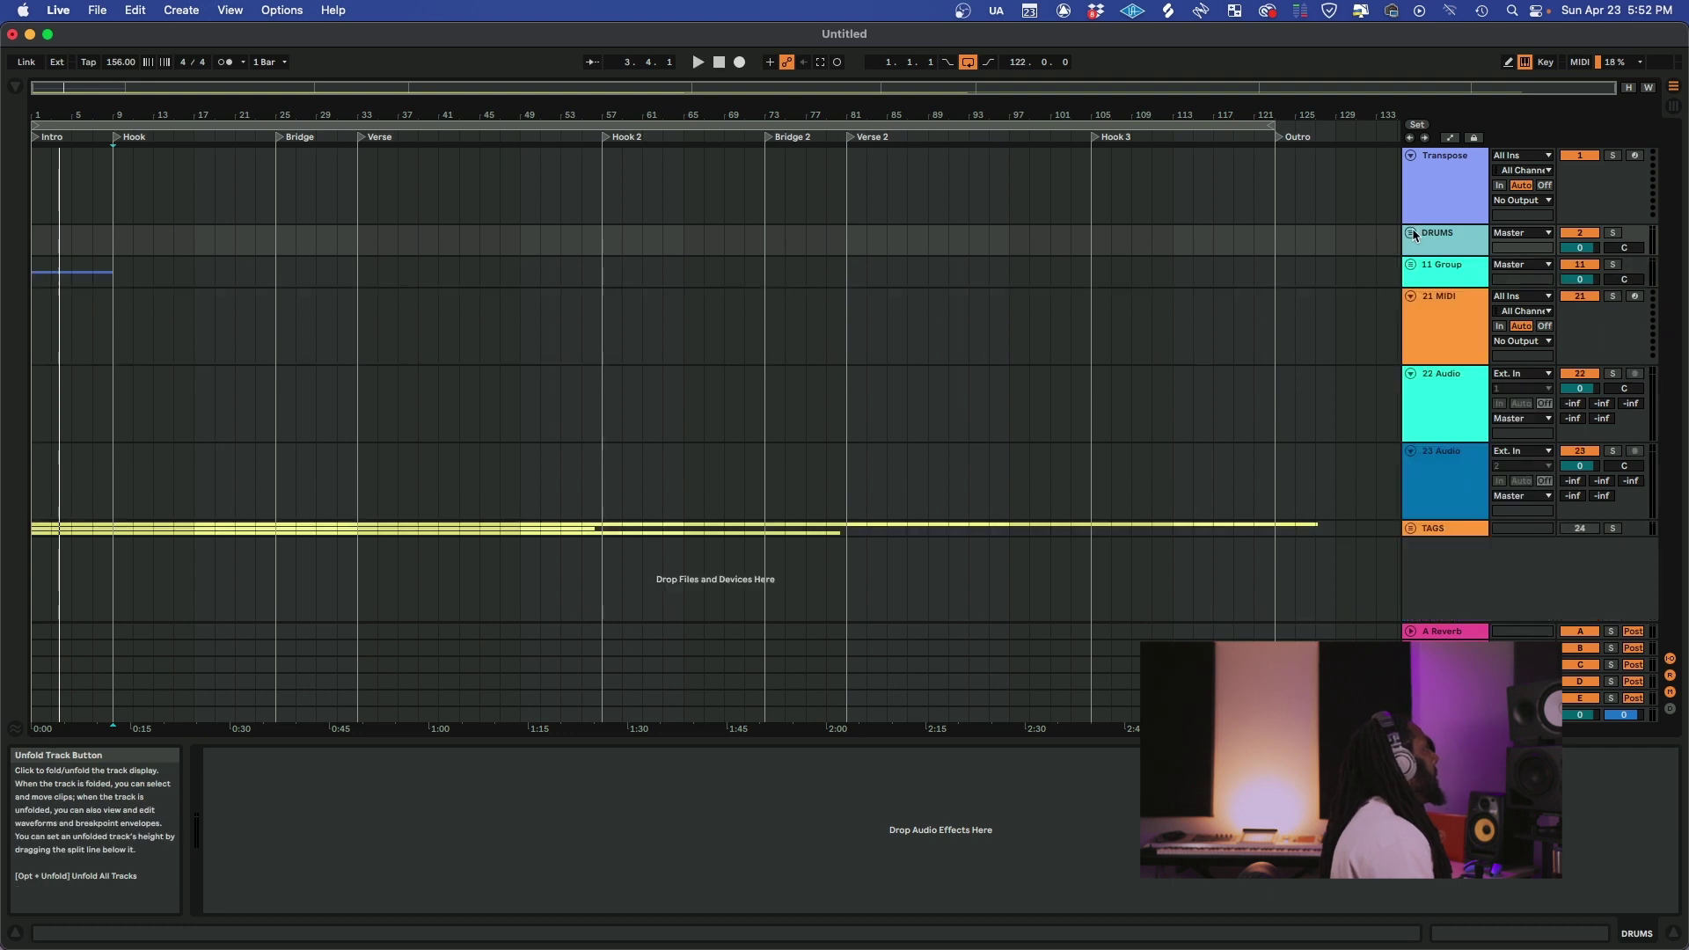
click(1439, 330)
click(1423, 411)
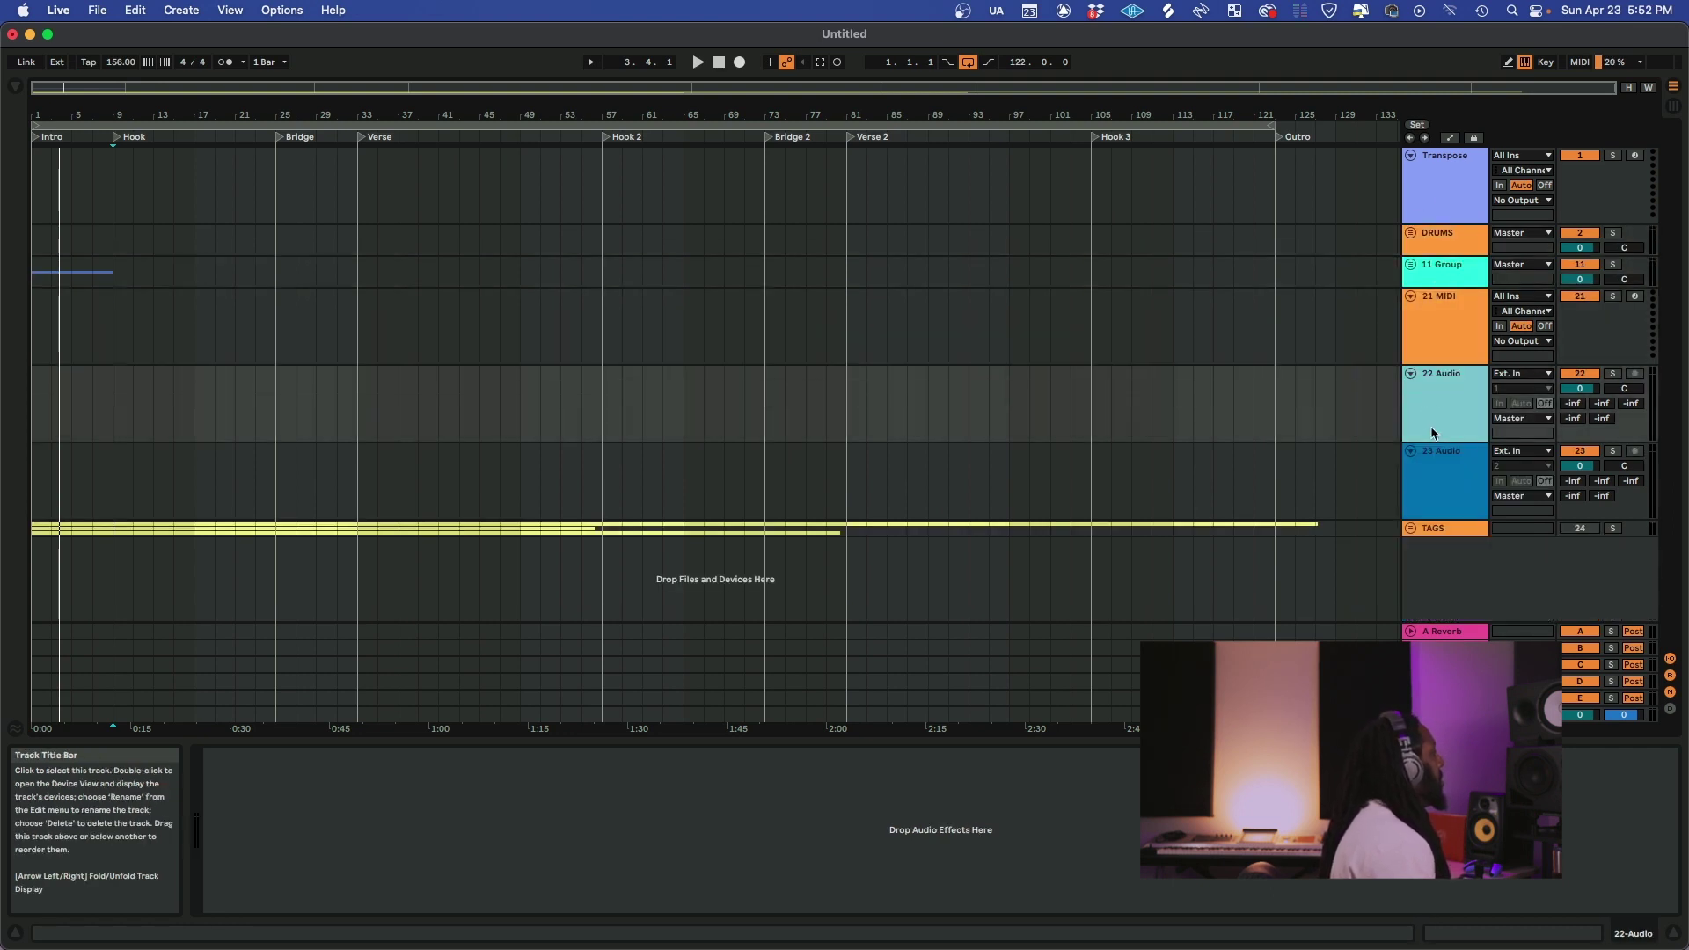
click(1418, 494)
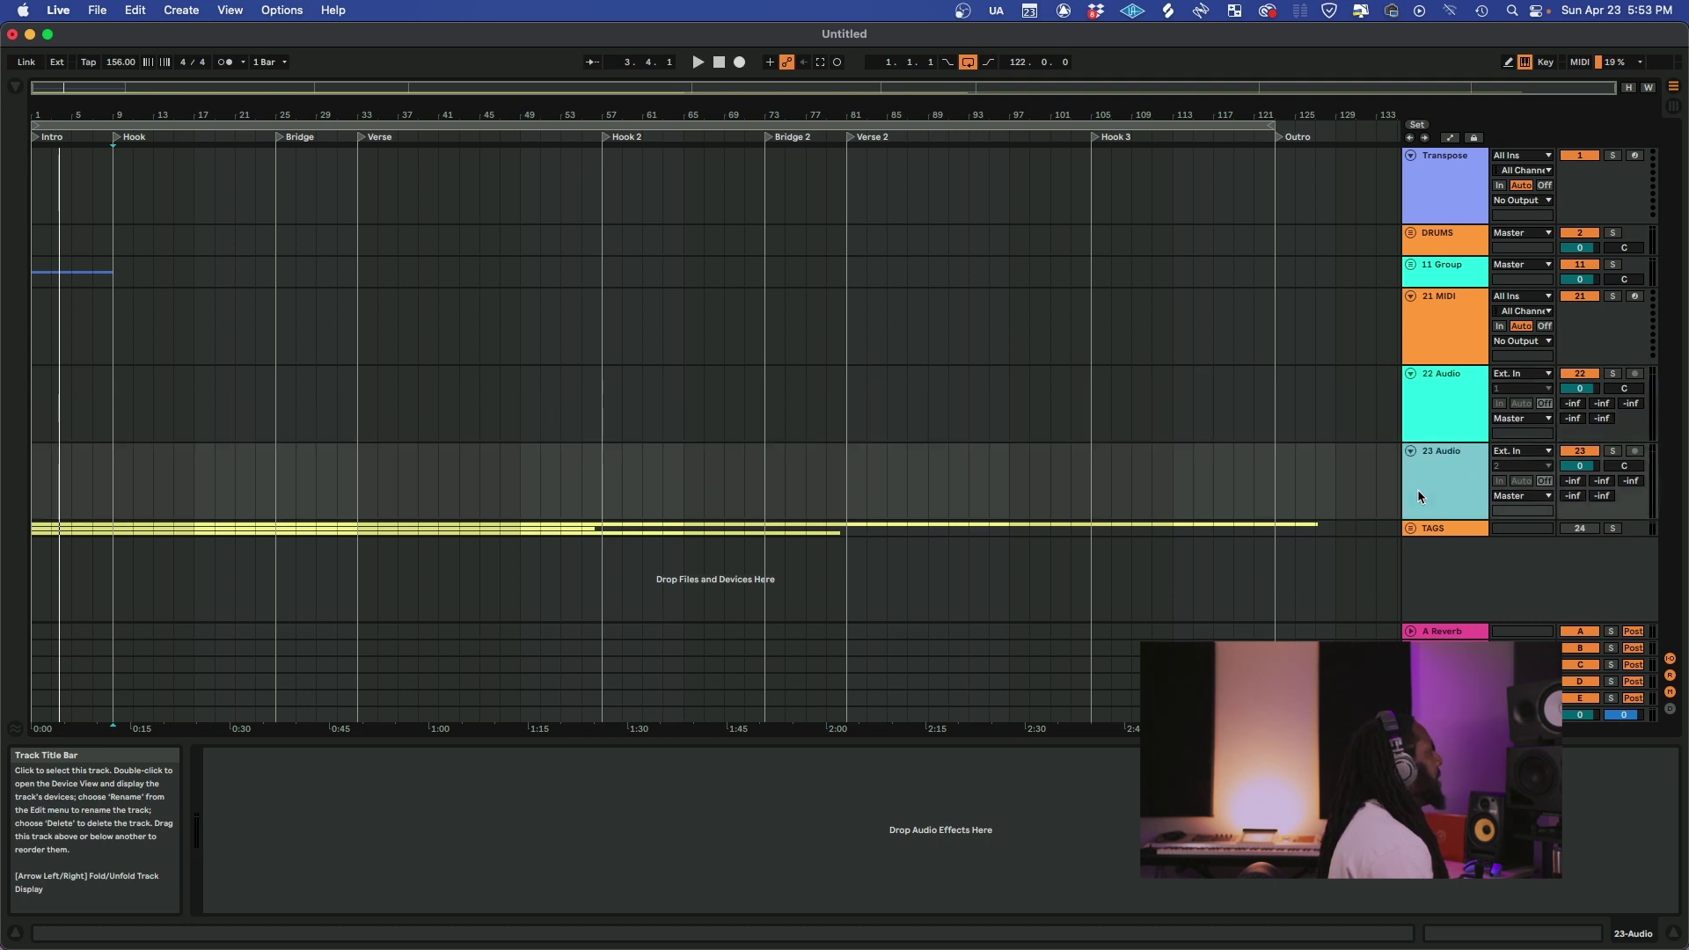
click(1439, 409)
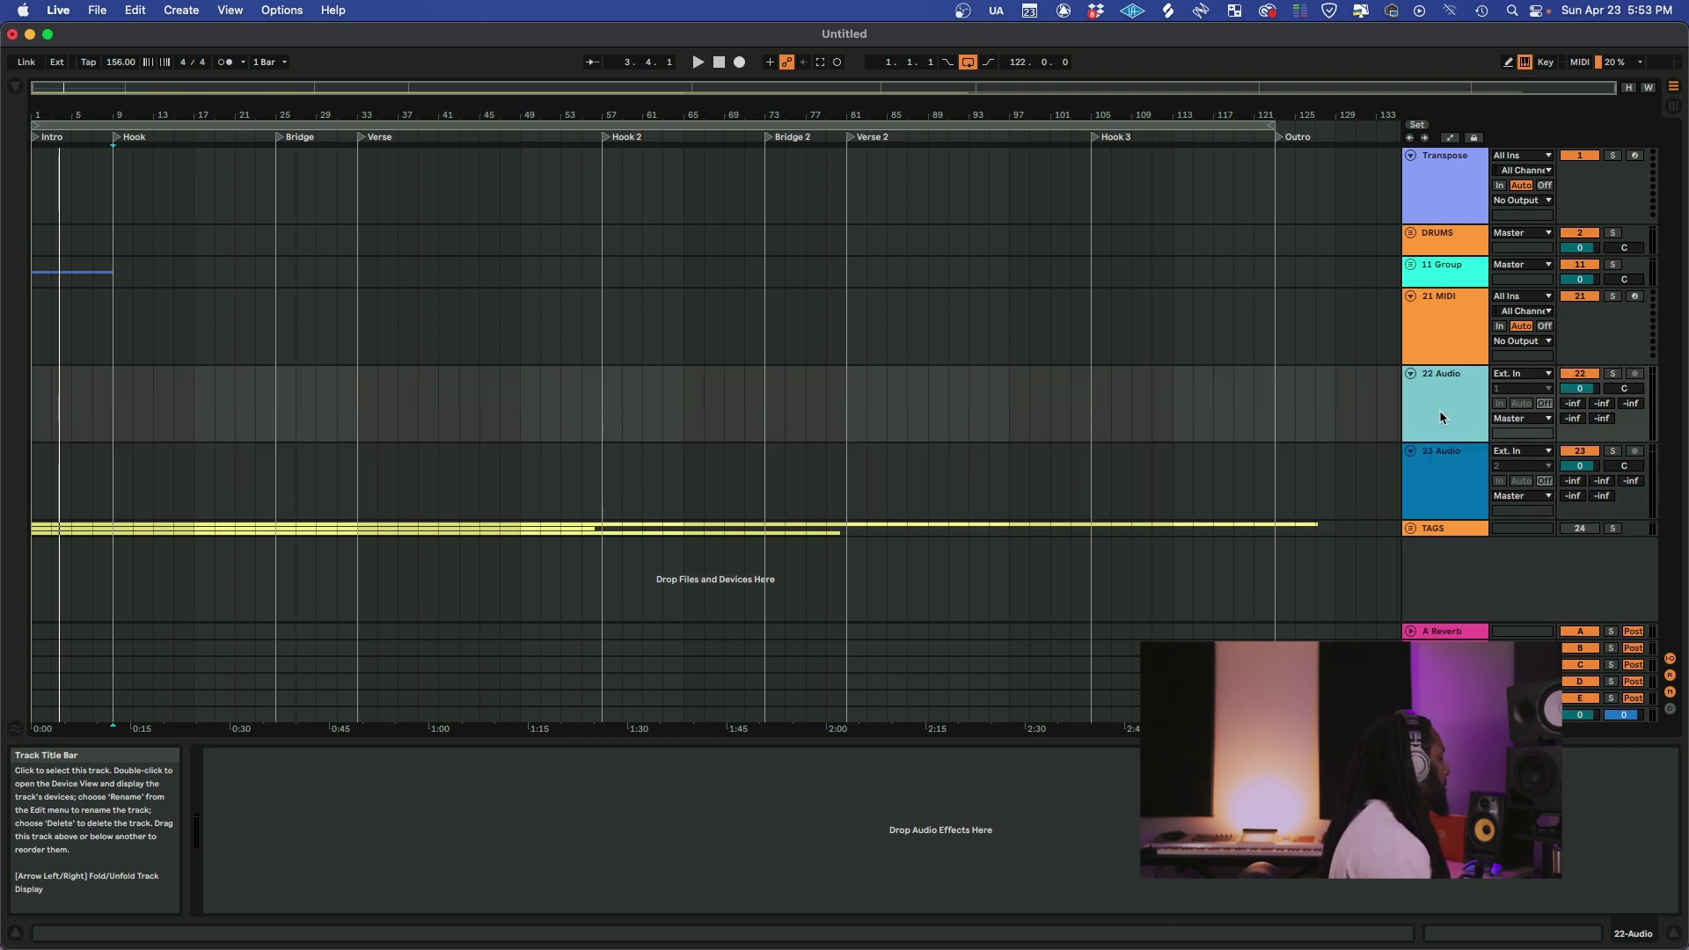
key(super+d)
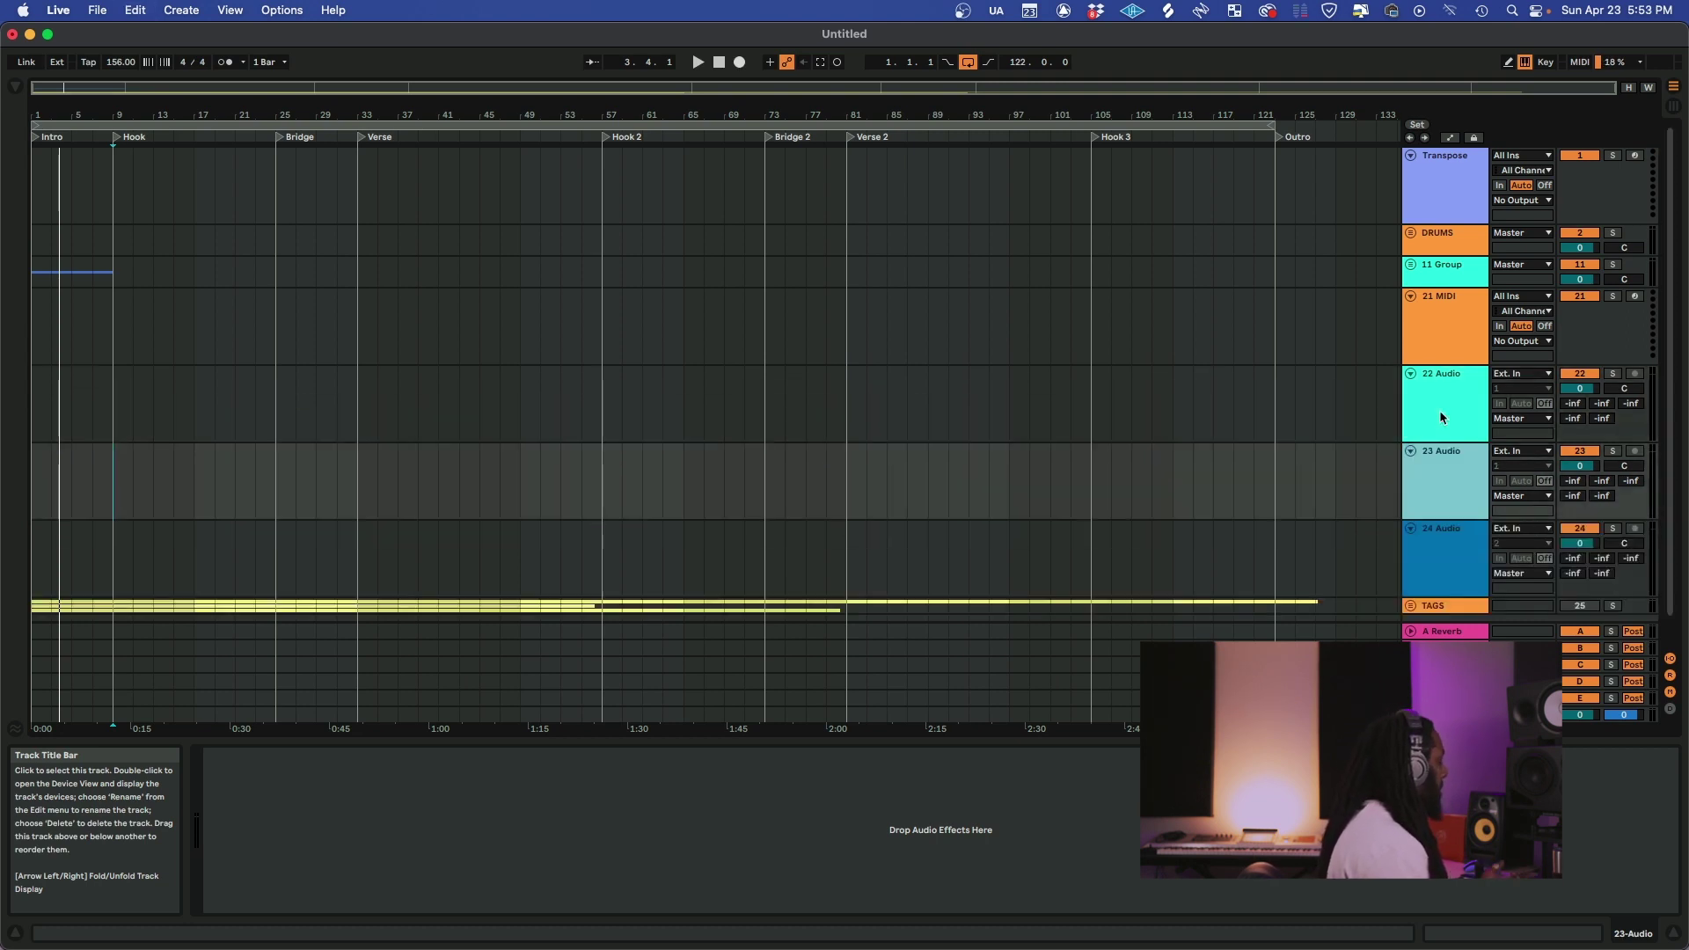
key(super+d)
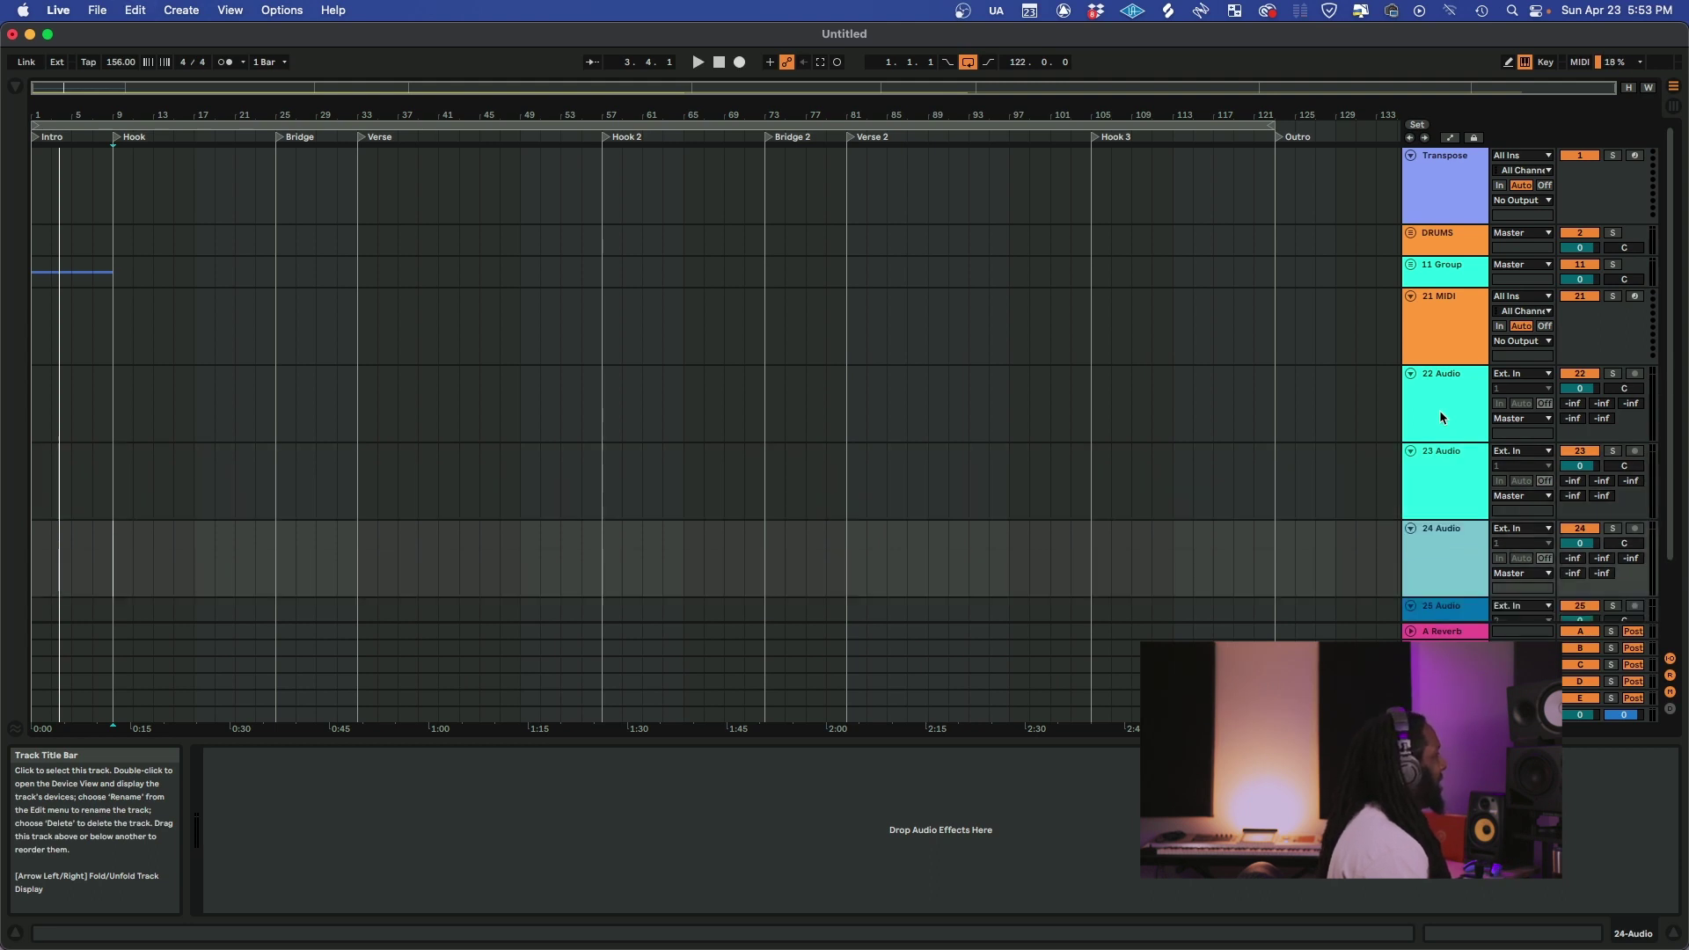
key(super+d)
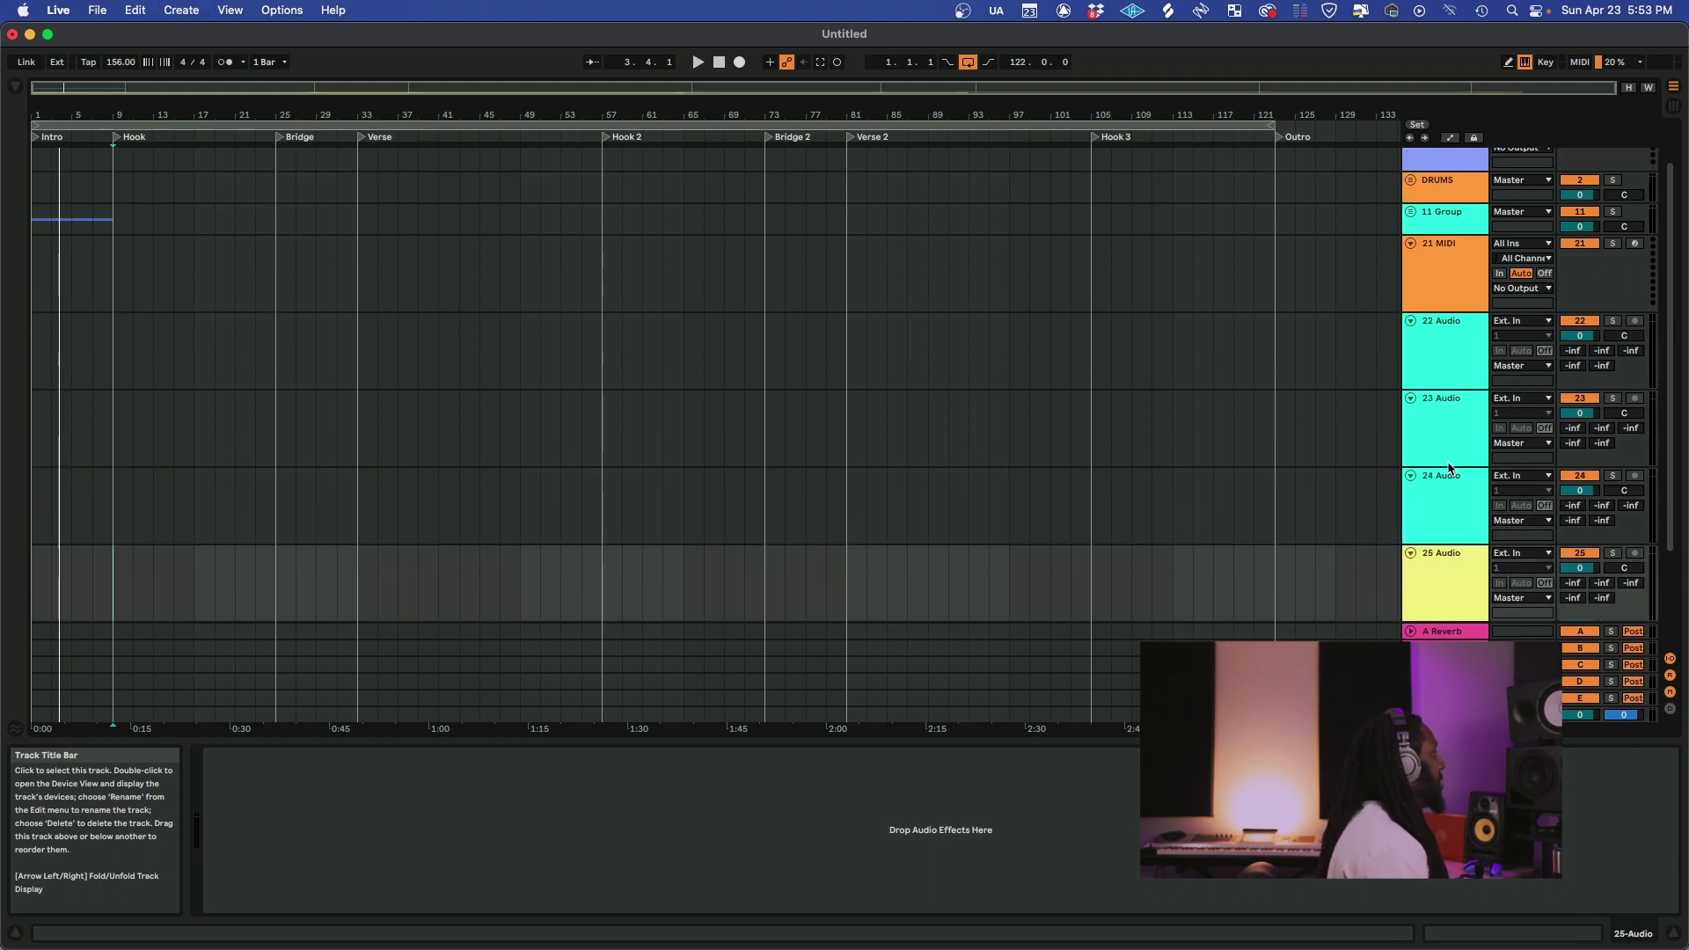
key(Down)
Step: Group audio tracks 22–27 into a new 22 Group and fold it
click(1450, 291)
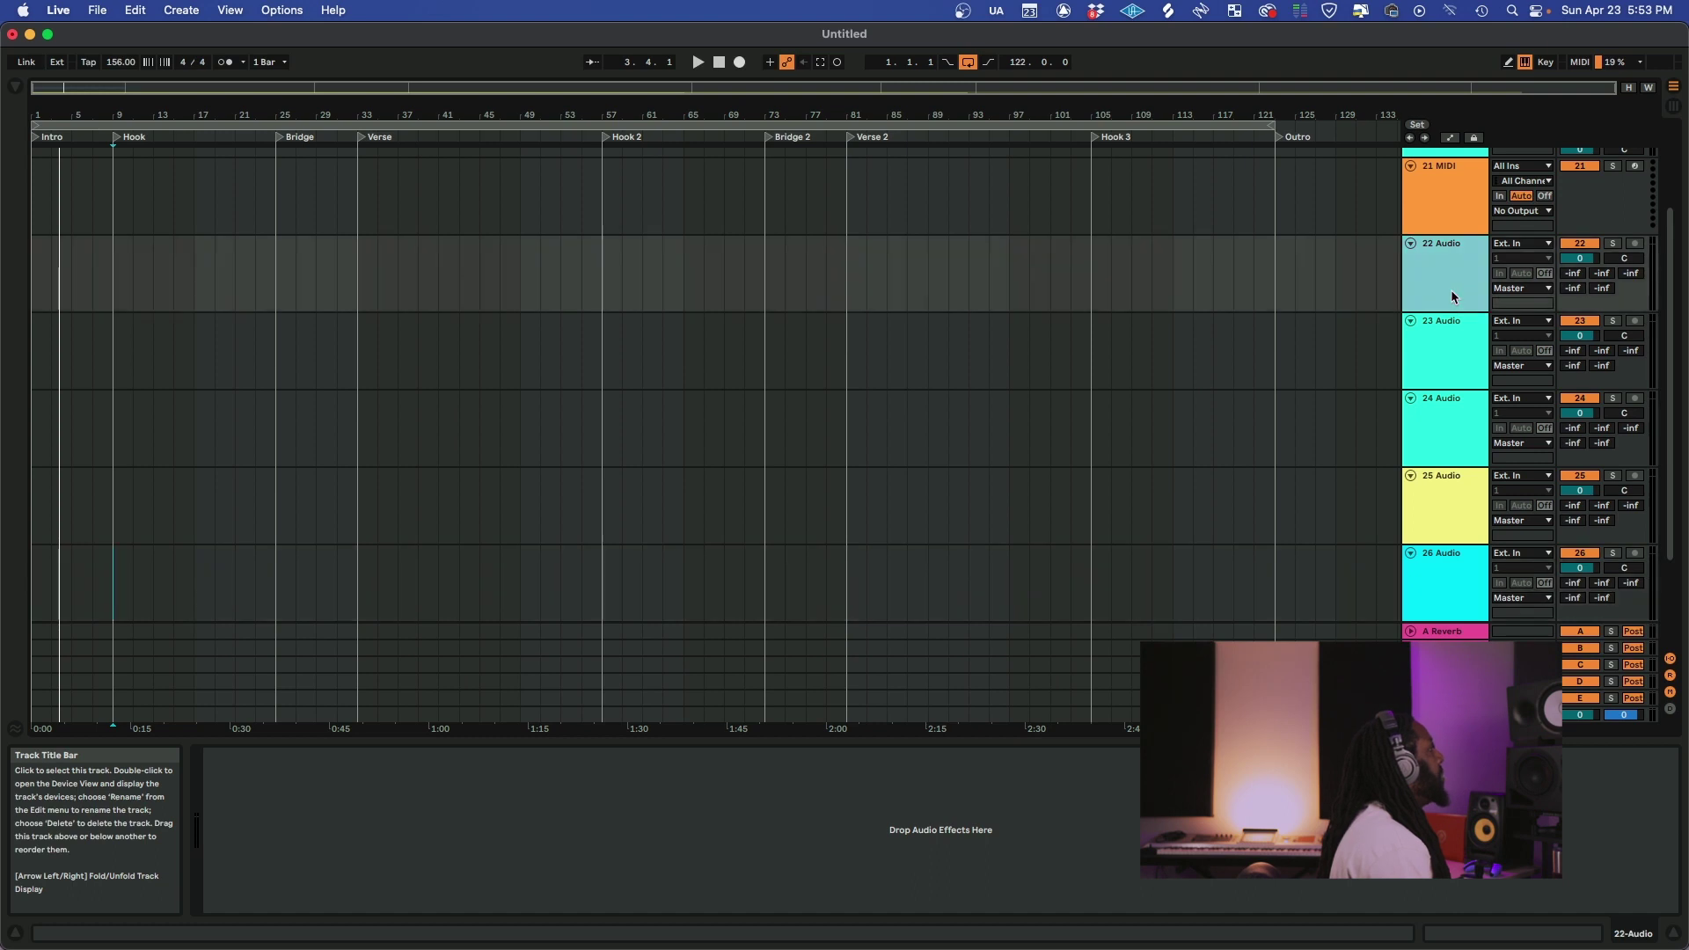
scroll(1452, 308, down, 3)
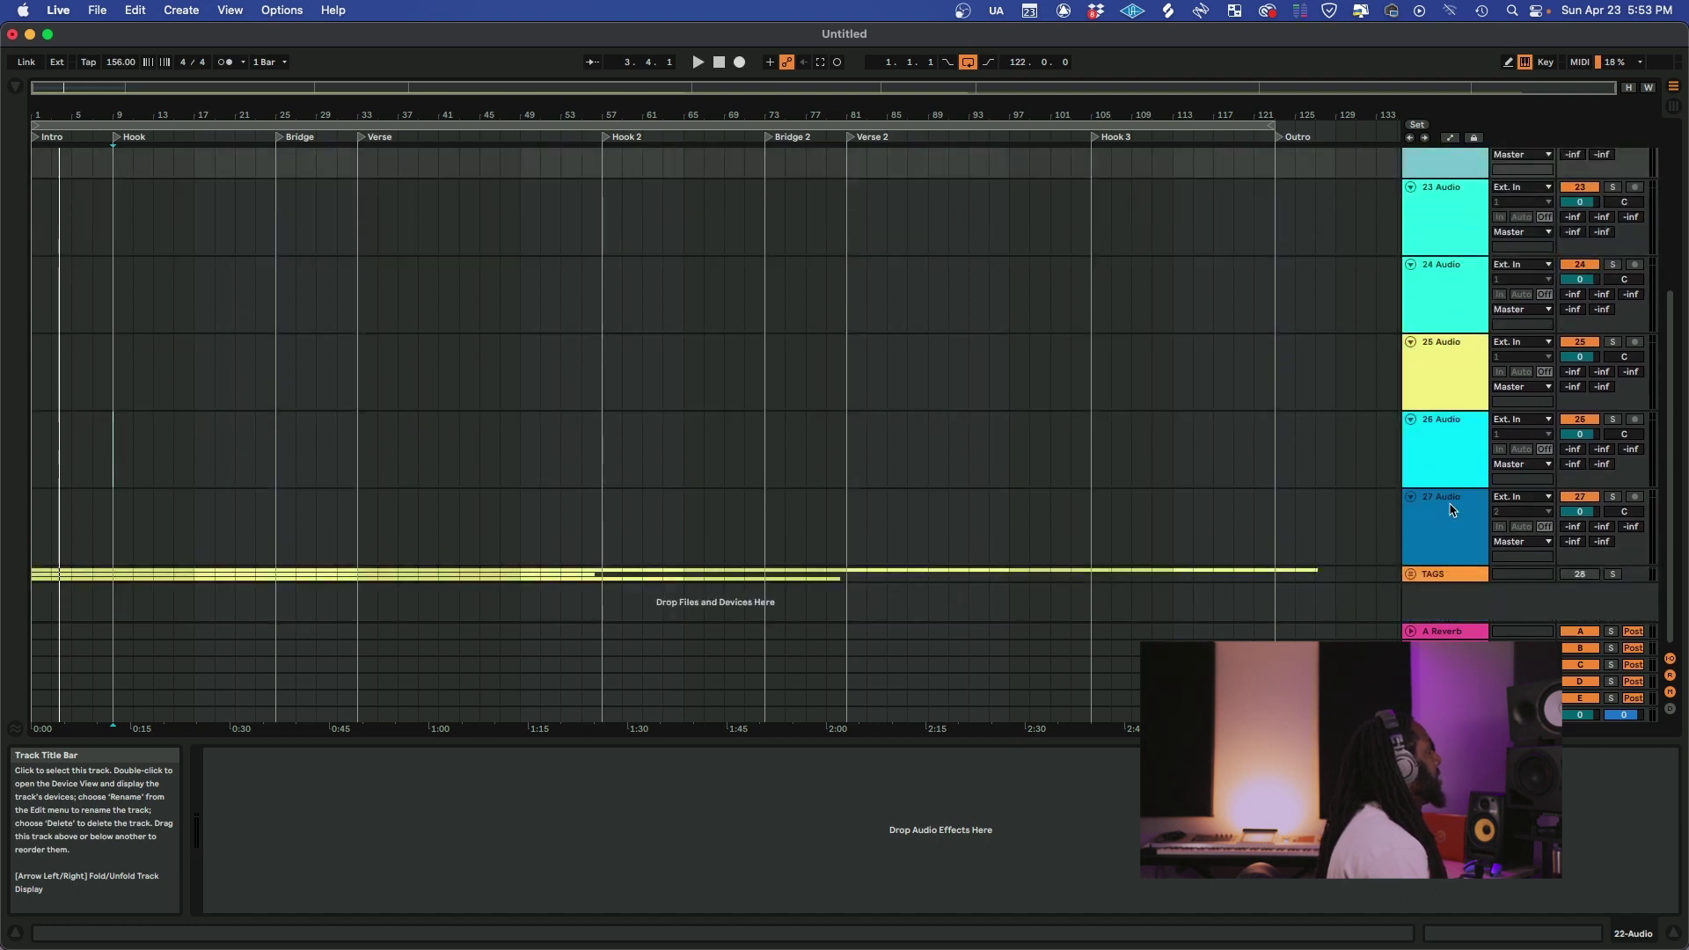
click(1427, 540)
scroll(1470, 377, up, 4)
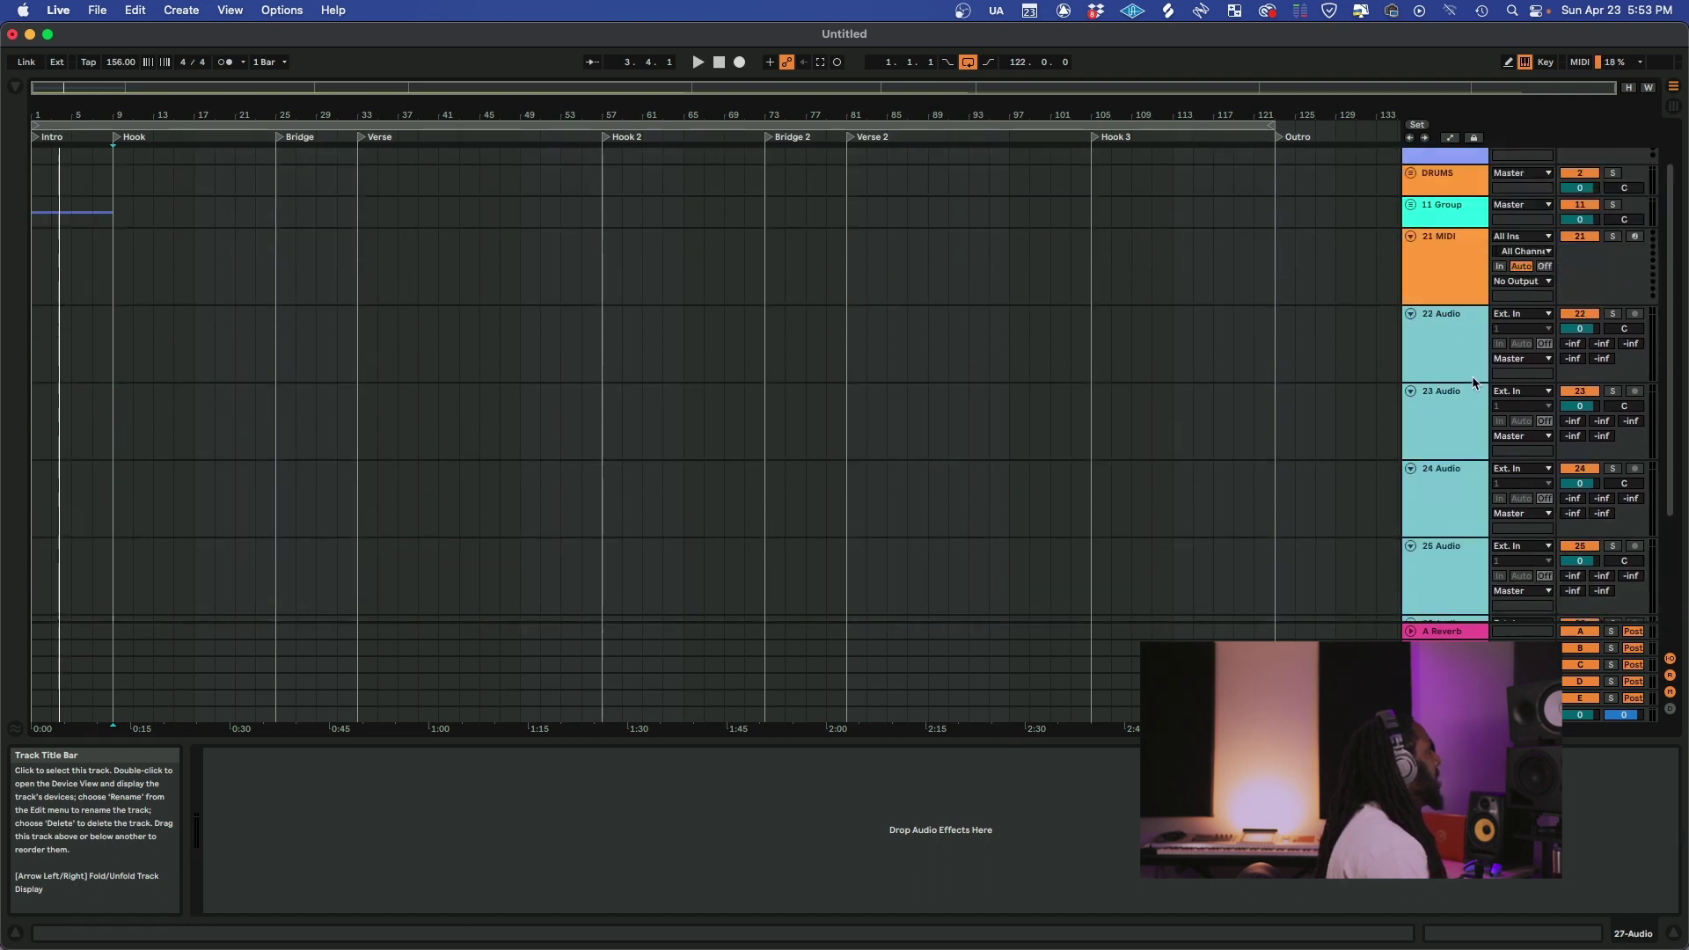
key(super+d)
shift+click(1453, 337)
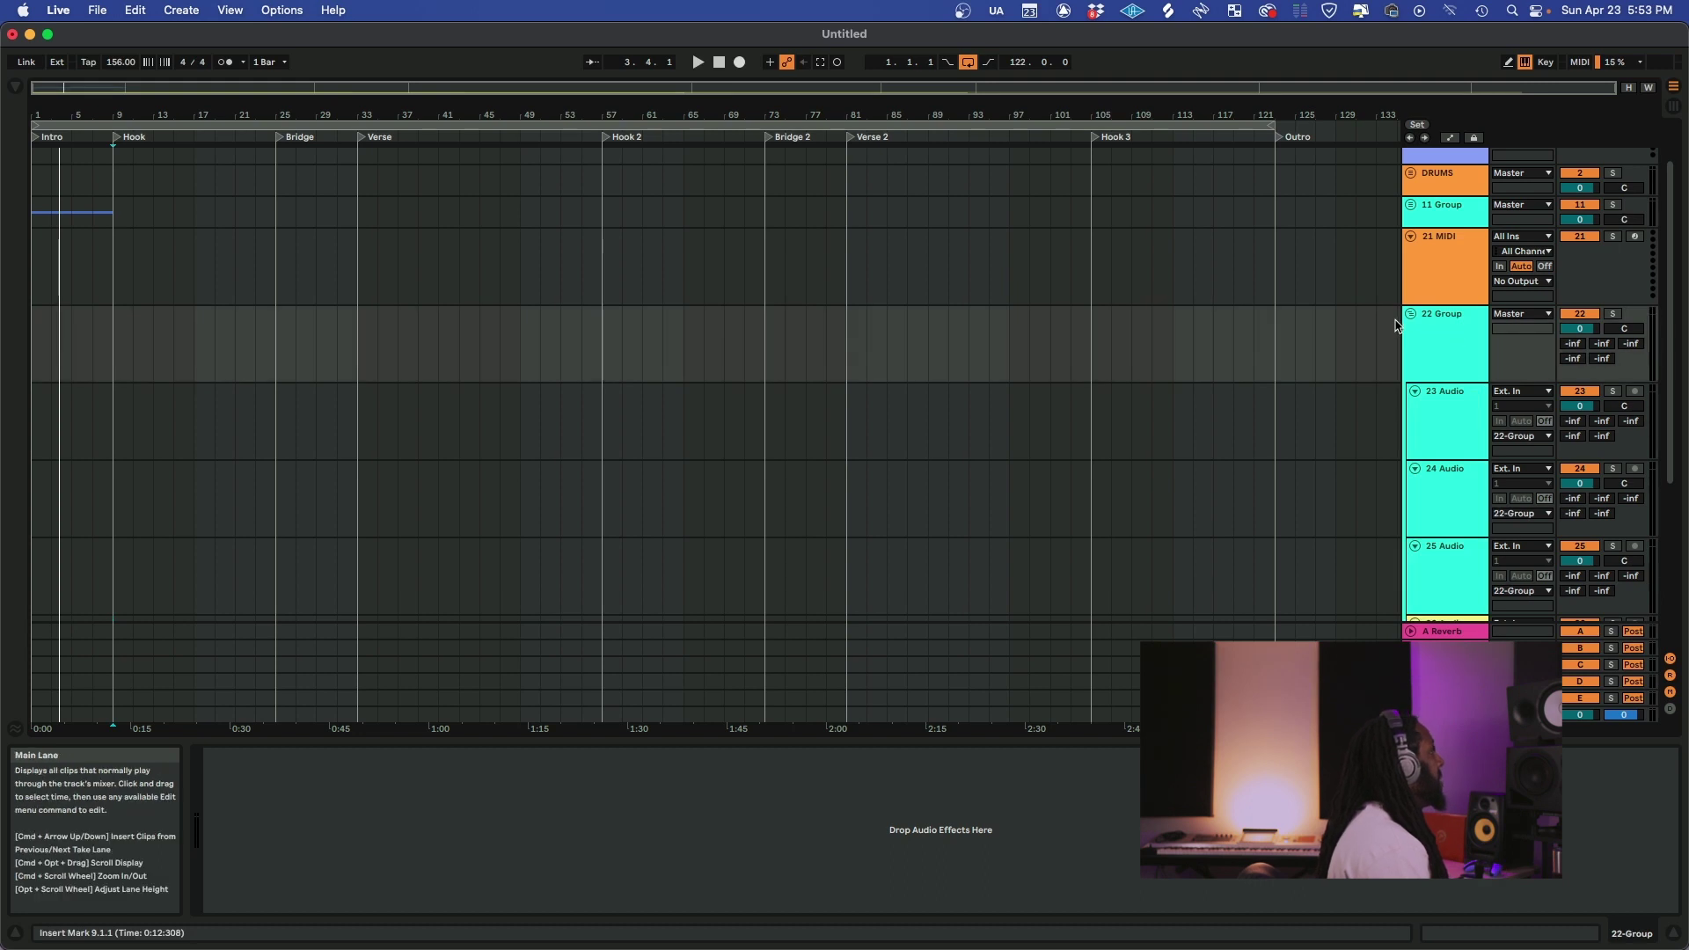
key(super+g)
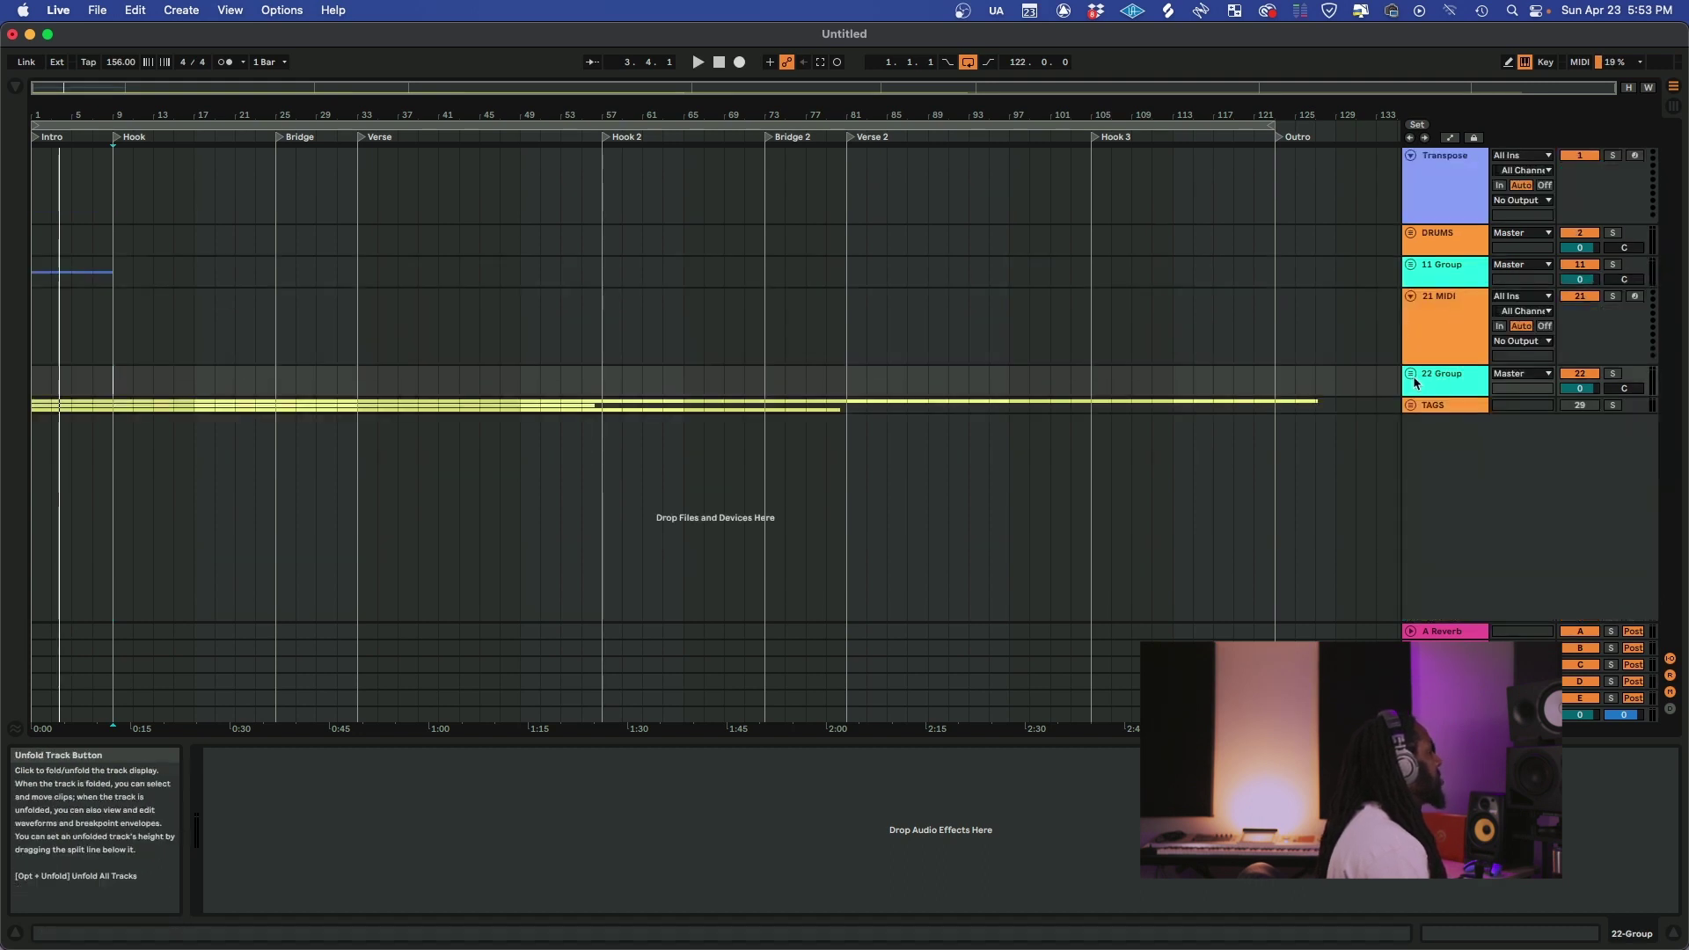